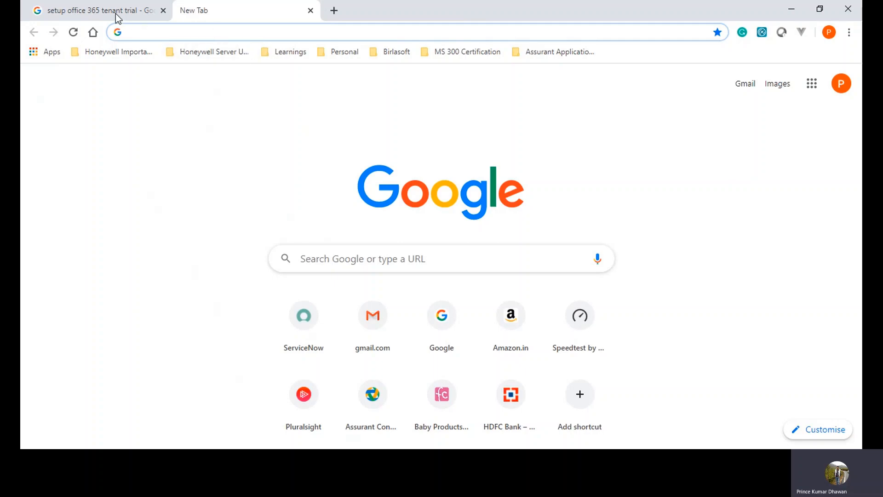
Close the earlier search tab and search Google for 'setting up office 365'
{"action": "left_click", "coordinate": [163, 10]}
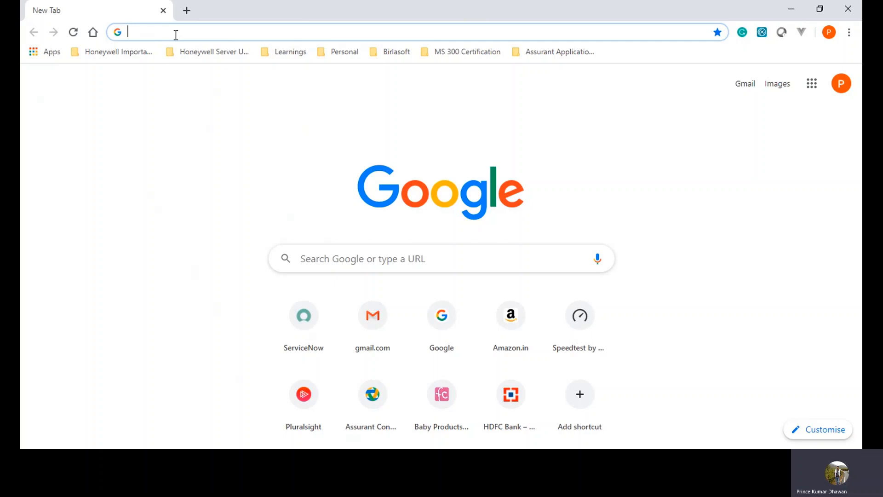
{"action": "type", "text": "setting up"}
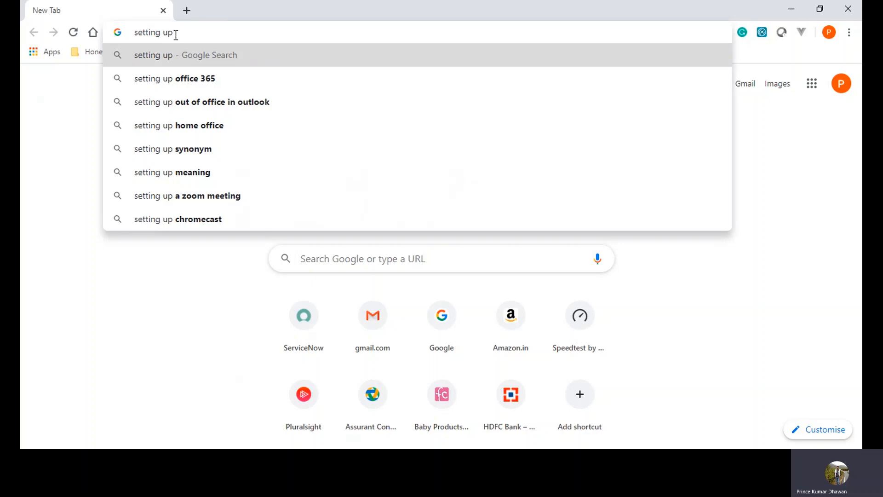
{"action": "key", "text": "Down"}
{"action": "key", "text": "Return"}
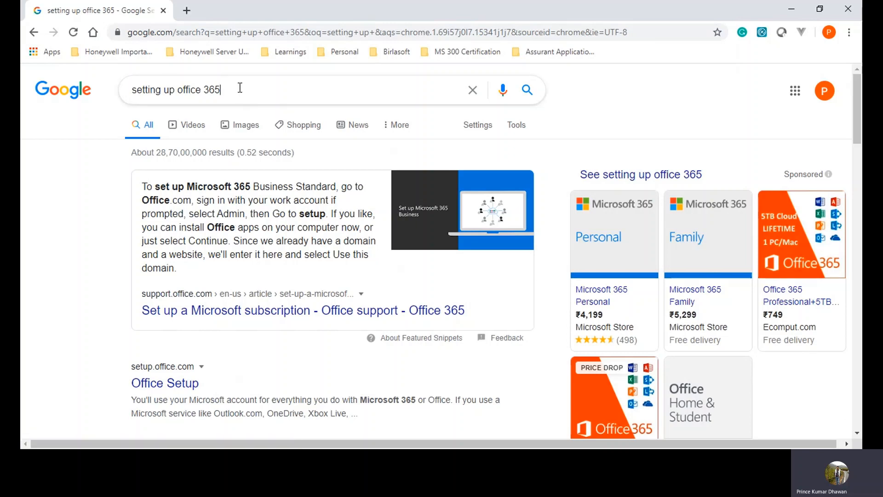
Replace the query with 'setup trial office 365 tenant' and run the search
{"action": "left_click_drag", "start_coordinate": [239, 88], "coordinate": [120, 95]}
{"action": "type", "text": "setup rta"}
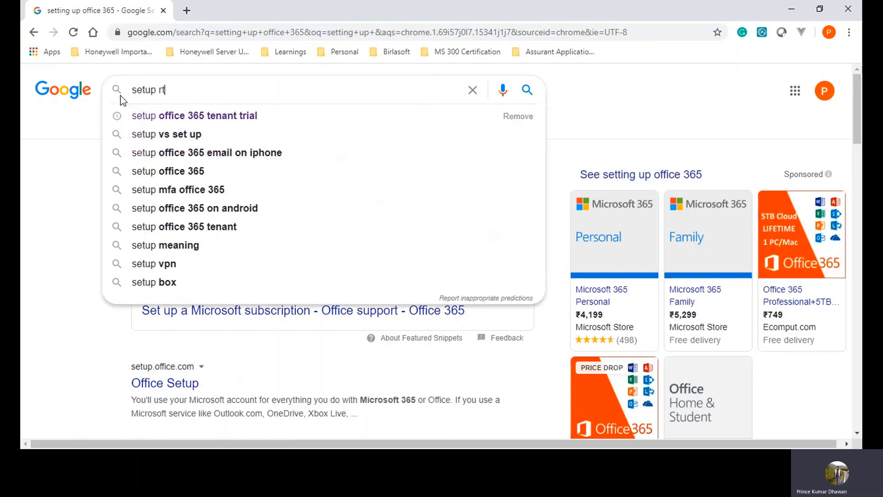
{"action": "key", "text": "BackSpace"}
{"action": "type", "text": "r"}
{"action": "key", "text": "BackSpace"}
{"action": "key", "text": "BackSpace"}
{"action": "key", "text": "BackSpace"}
{"action": "type", "text": "trail"}
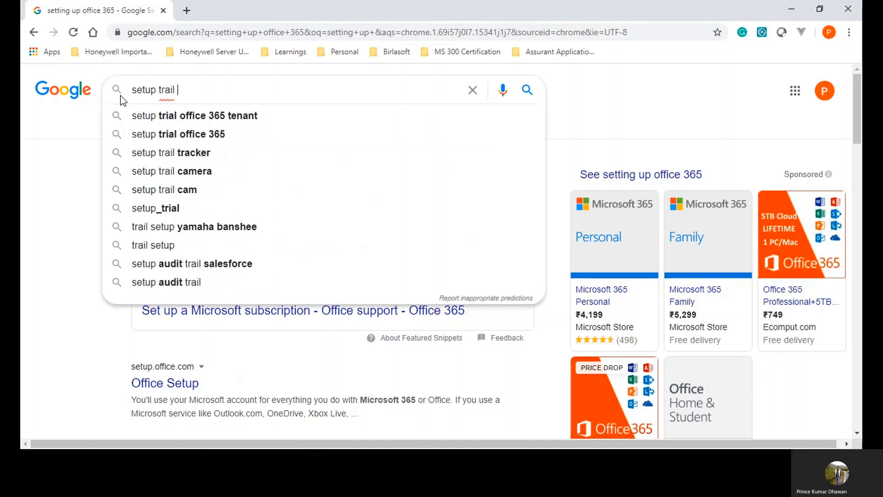
{"action": "key", "text": "Down"}
{"action": "key", "text": "Return"}
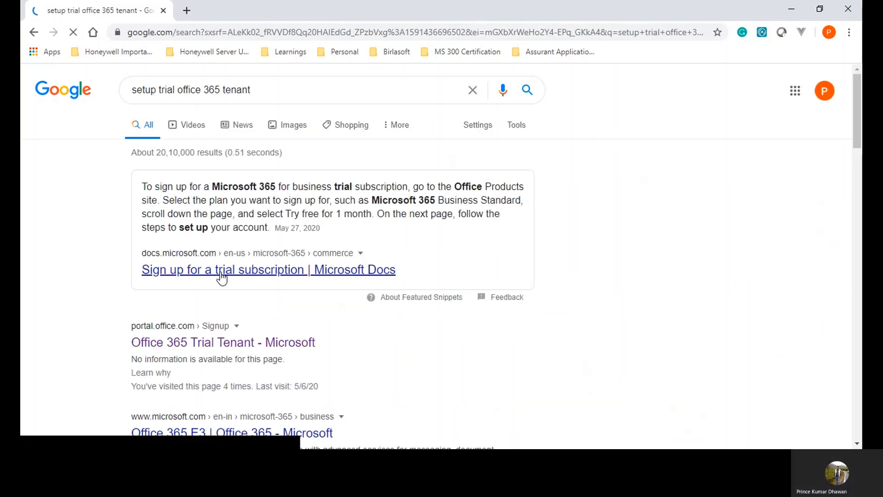
Glance at the Microsoft Docs article, then open the 'Office 365 Trial Tenant - Microsoft' result
{"action": "left_click", "coordinate": [222, 271]}
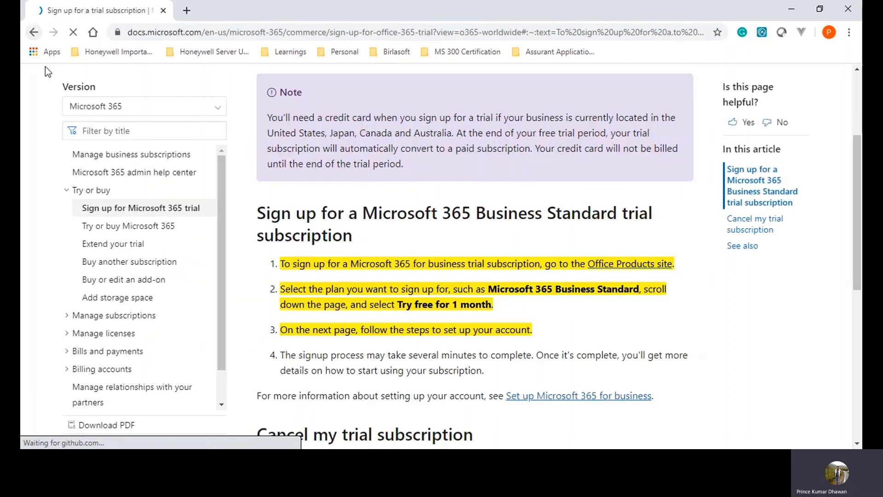
{"action": "left_click", "coordinate": [34, 32]}
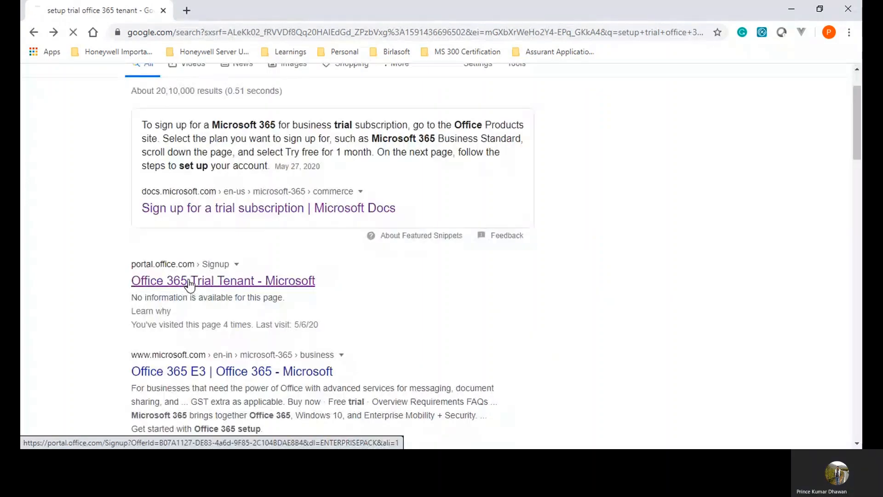
{"action": "left_click", "coordinate": [249, 208]}
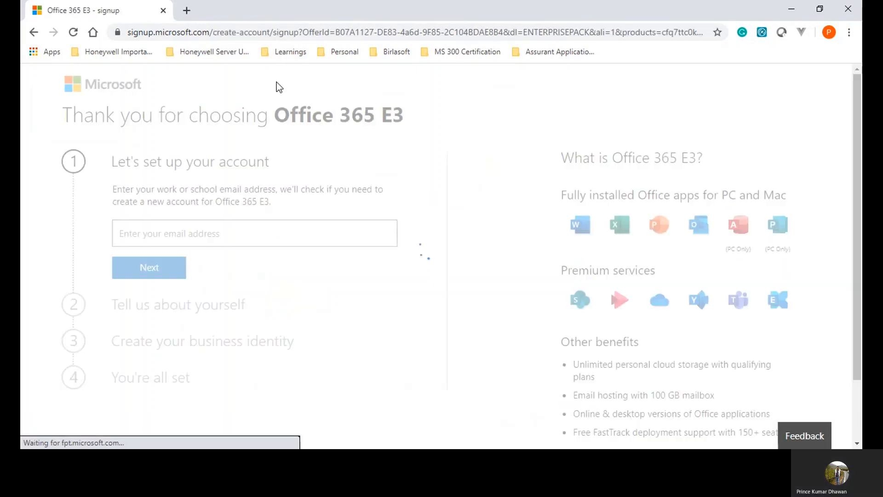
{"action": "left_click", "coordinate": [171, 234]}
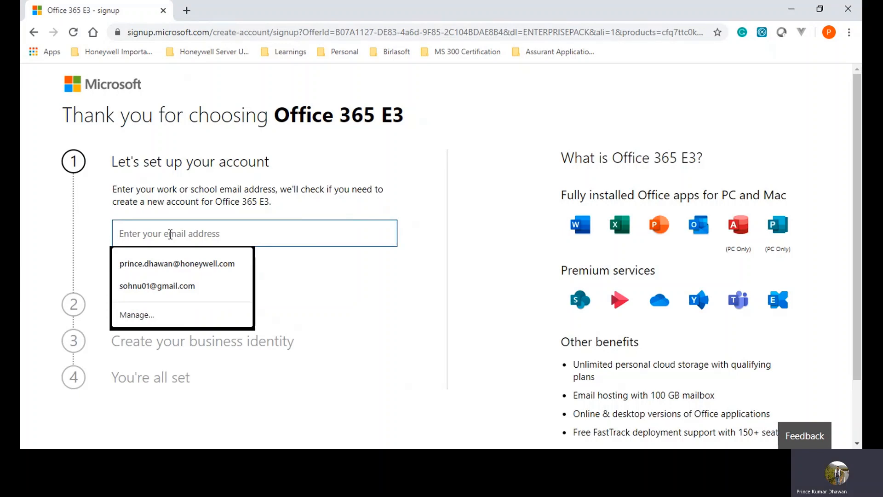
{"action": "left_click", "coordinate": [444, 152]}
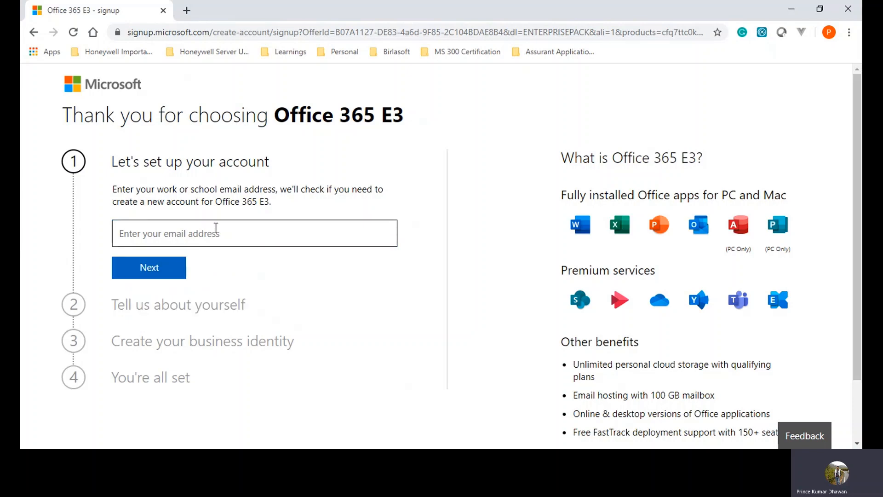
{"action": "left_click", "coordinate": [187, 11]}
Go to gmail.com and choose to add another Google account
{"action": "type", "text": "gma"}
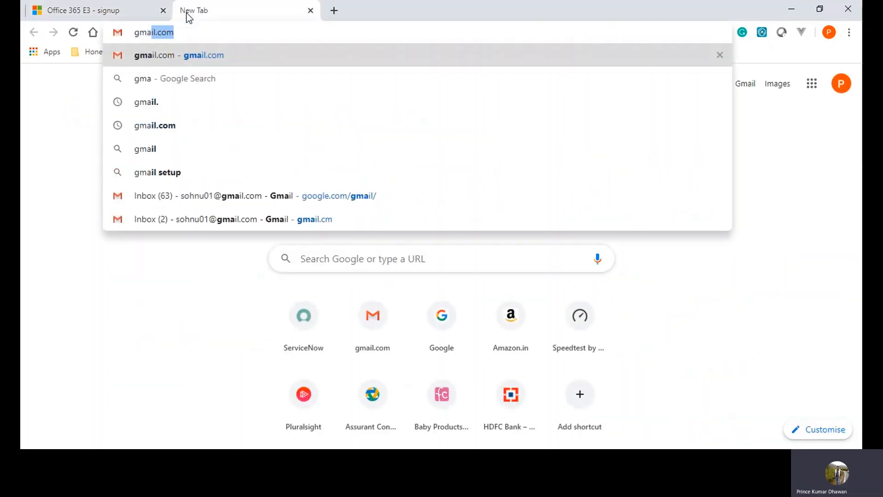
{"action": "type", "text": "il.com"}
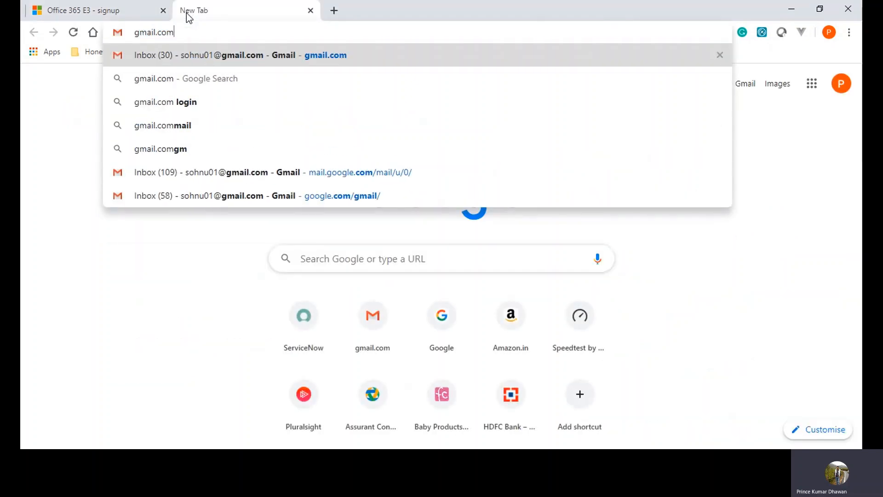
{"action": "key", "text": "Return"}
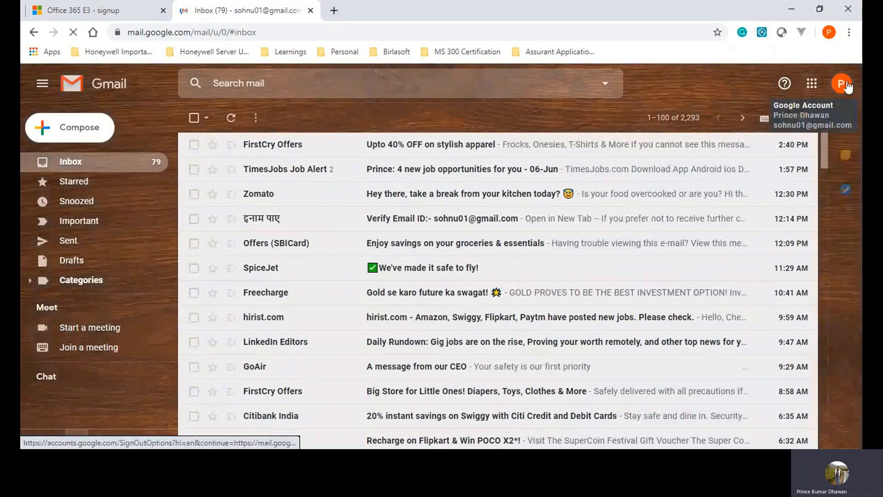
{"action": "left_click", "coordinate": [841, 83]}
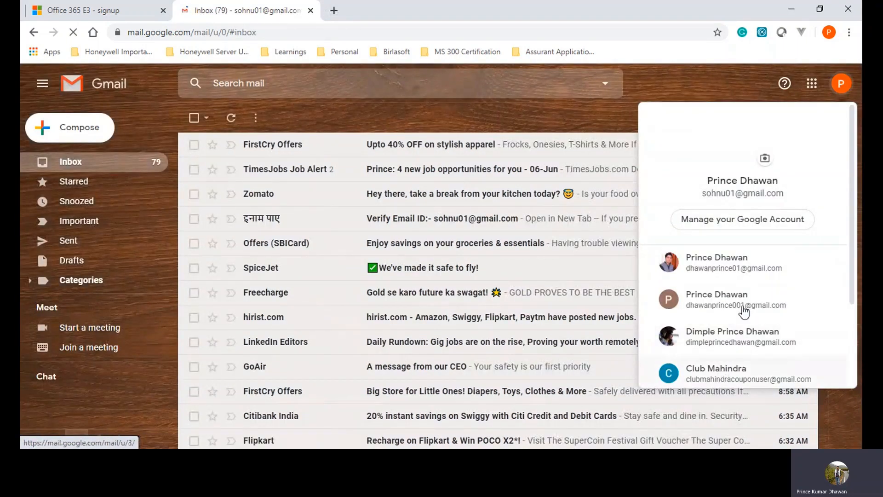
{"action": "scroll", "coordinate": [742, 310], "scroll_direction": "down", "scroll_amount": 3}
{"action": "left_click", "coordinate": [720, 295]}
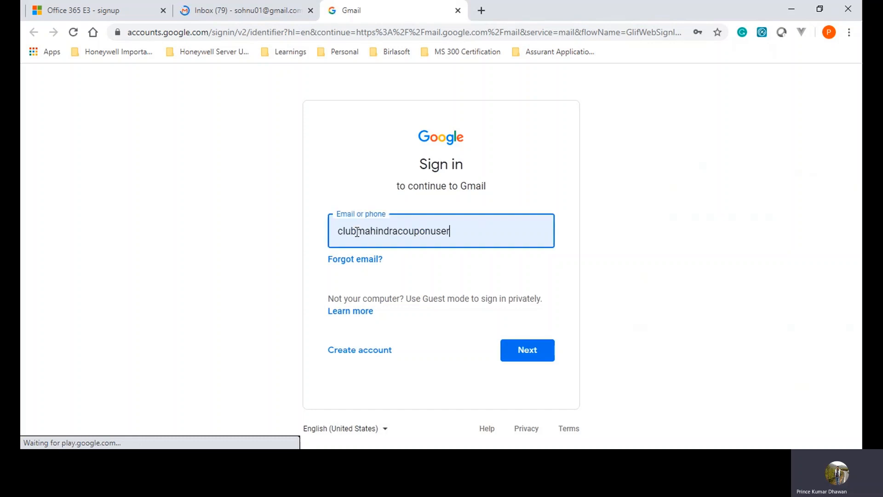
Submit the test account username, then bring up the Create account choices after it isn't found
{"action": "key", "text": "BackSpace"}
{"action": "key", "text": "BackSpace"}
{"action": "key", "text": "BackSpace"}
{"action": "key", "text": "BackSpace"}
{"action": "key", "text": "BackSpace"}
{"action": "key", "text": "BackSpace"}
{"action": "key", "text": "BackSpace"}
{"action": "key", "text": "BackSpace"}
{"action": "key", "text": "BackSpace"}
{"action": "key", "text": "BackSpace"}
{"action": "key", "text": "BackSpace"}
{"action": "key", "text": "BackSpace"}
{"action": "key", "text": "BackSpace"}
{"action": "key", "text": "BackSpace"}
{"action": "key", "text": "BackSpace"}
{"action": "key", "text": "BackSpace"}
{"action": "key", "text": "BackSpace"}
{"action": "key", "text": "BackSpace"}
{"action": "key", "text": "BackSpace"}
{"action": "key", "text": "BackSpace"}
{"action": "key", "text": "BackSpace"}
{"action": "key", "text": "BackSpace"}
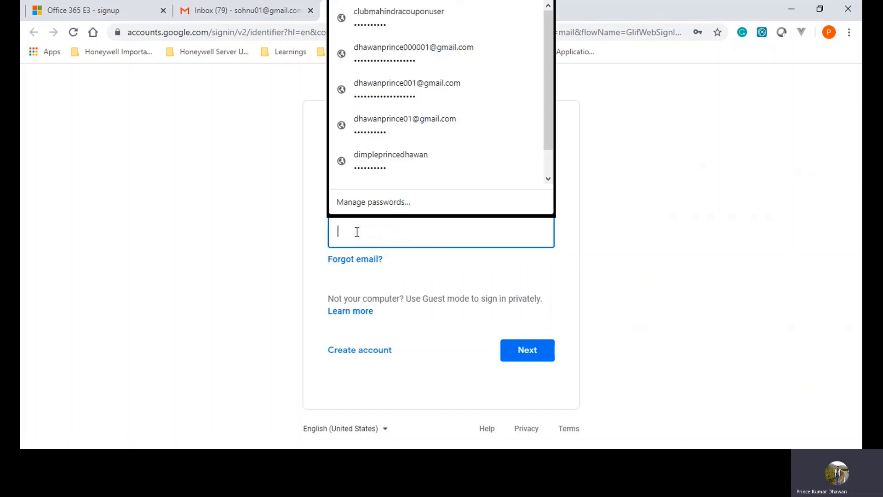
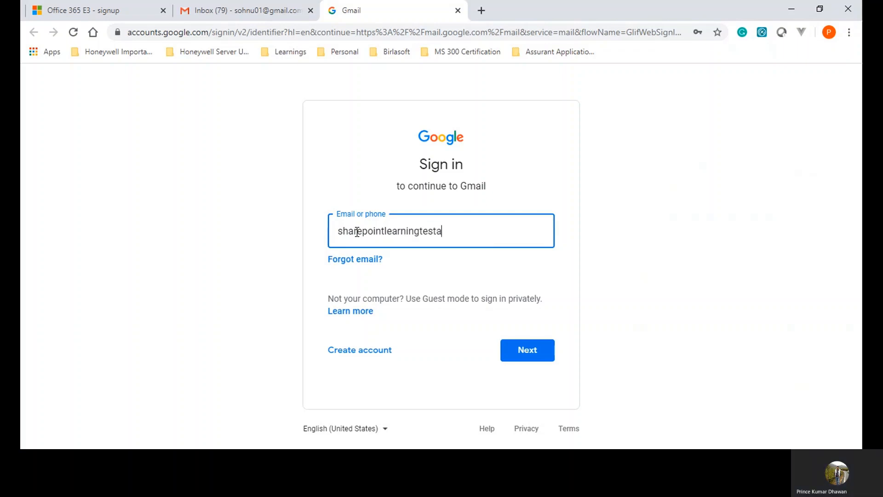
{"action": "left_click_drag", "start_coordinate": [476, 232], "coordinate": [295, 210]}
{"action": "key", "text": "ctrl+c"}
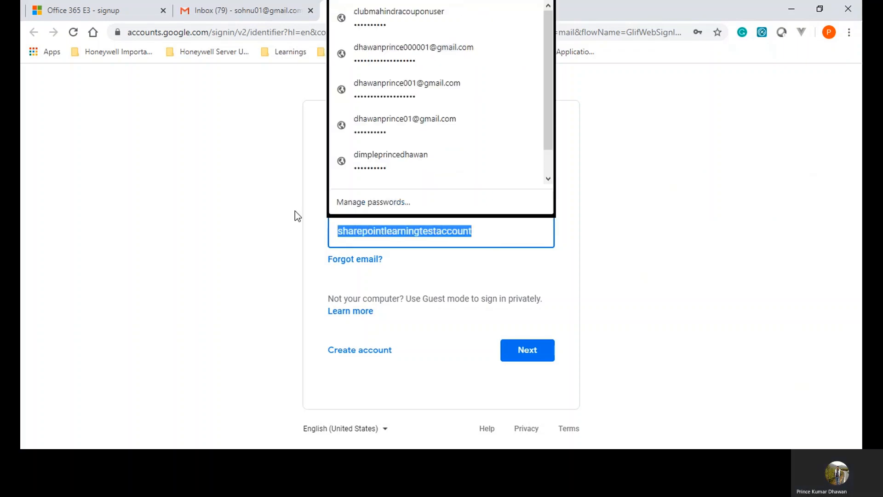
{"action": "left_click", "coordinate": [550, 354]}
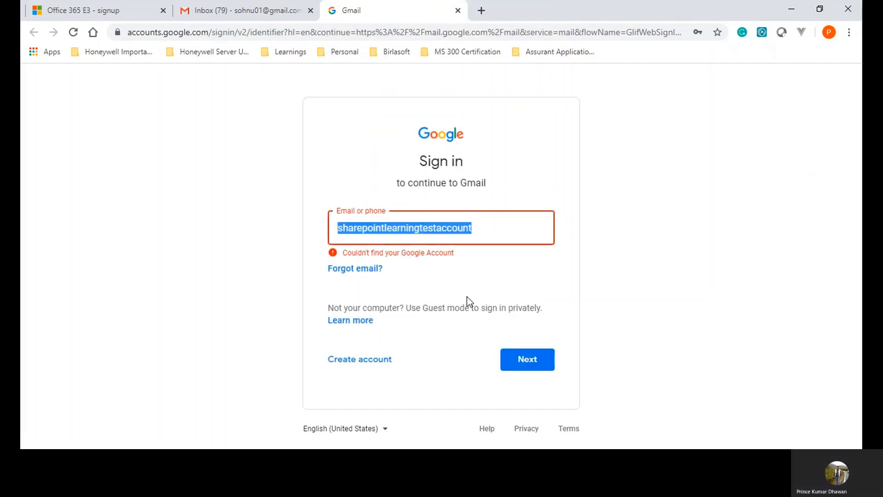
{"action": "left_click", "coordinate": [477, 227]}
{"action": "left_click", "coordinate": [653, 256]}
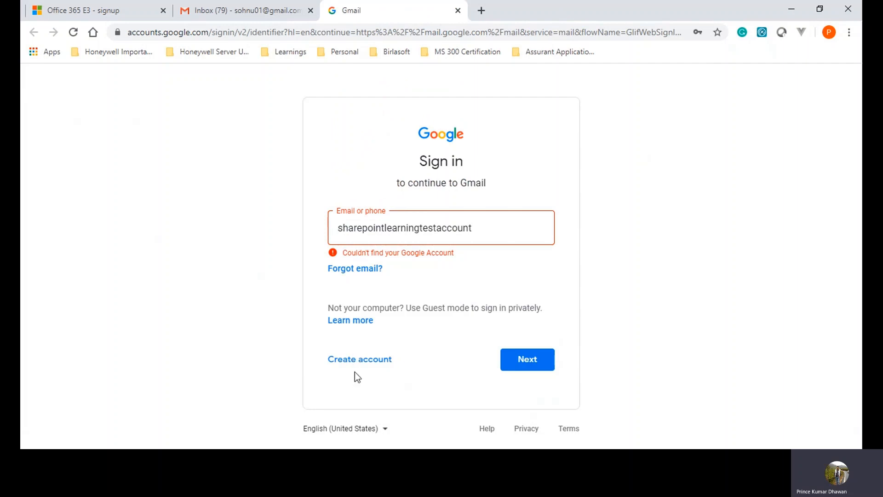
{"action": "left_click", "coordinate": [356, 359]}
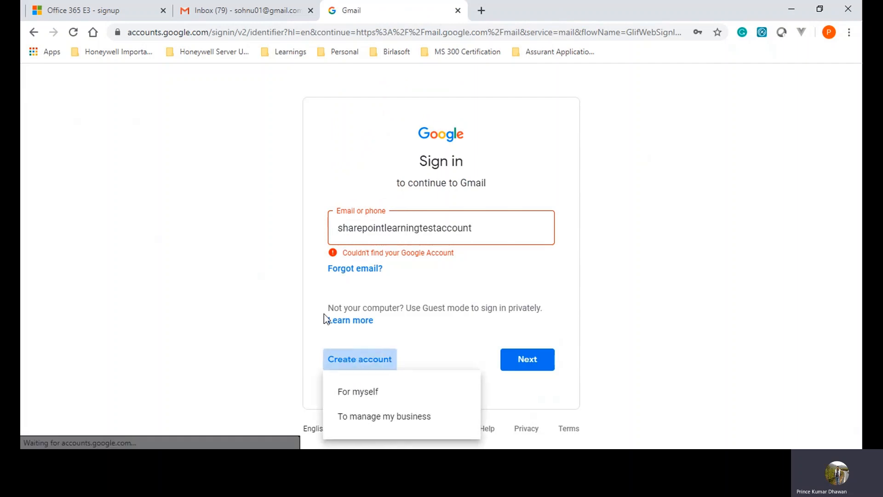
Create a personal Google account with first and last name, pasted username and confirmed password
{"action": "left_click", "coordinate": [358, 393]}
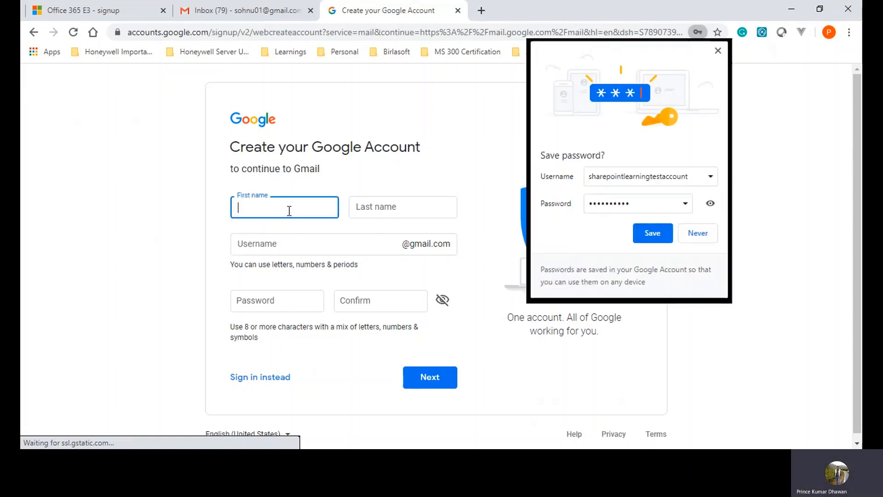
{"action": "key", "text": "Tab"}
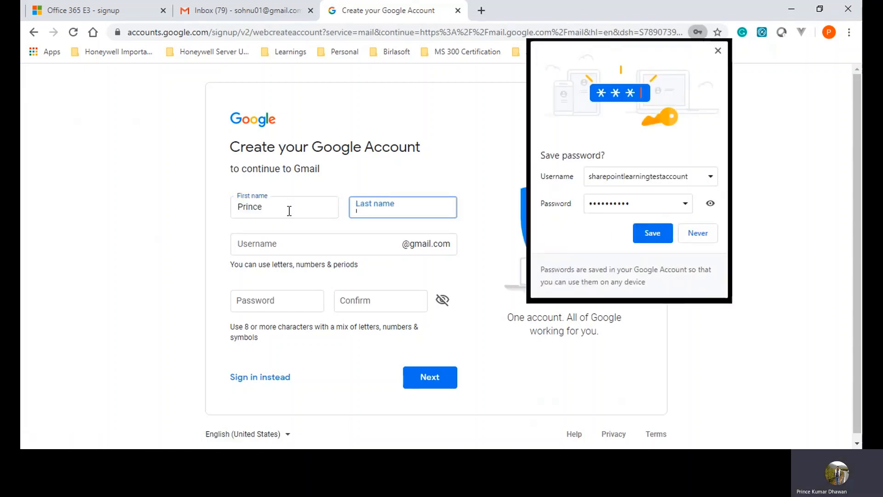
{"action": "key", "text": "Tab"}
{"action": "key", "text": "ctrl+v"}
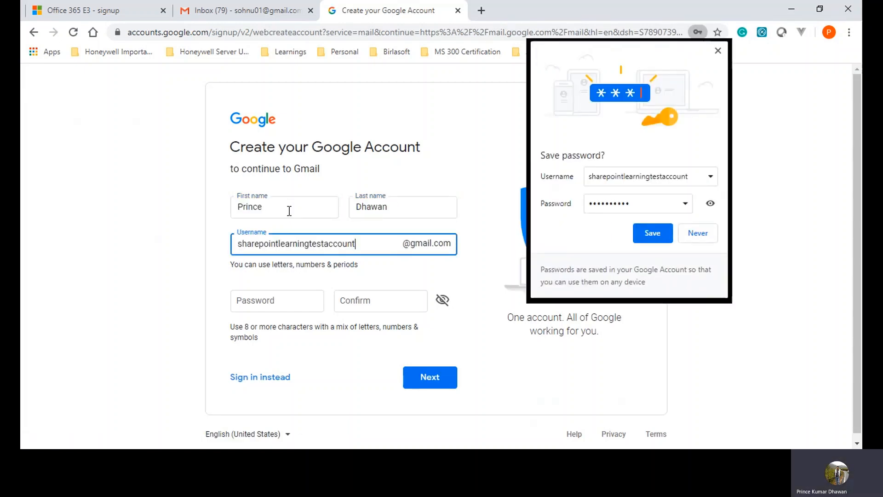
{"action": "left_click", "coordinate": [282, 304]}
{"action": "type", "text": "•••••••••"}
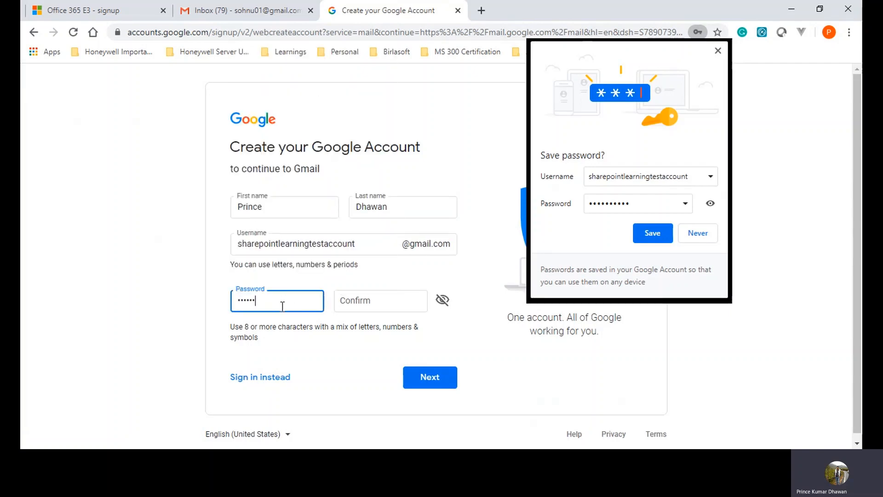
{"action": "type", "text": "•"}
{"action": "key", "text": "Tab"}
{"action": "type", "text": "•"}
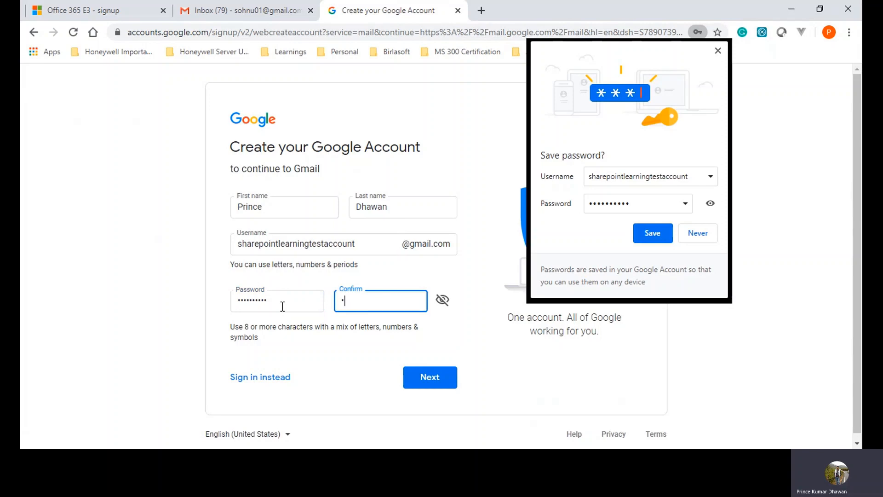
{"action": "type", "text": "•••••••••"}
{"action": "left_click", "coordinate": [449, 381]}
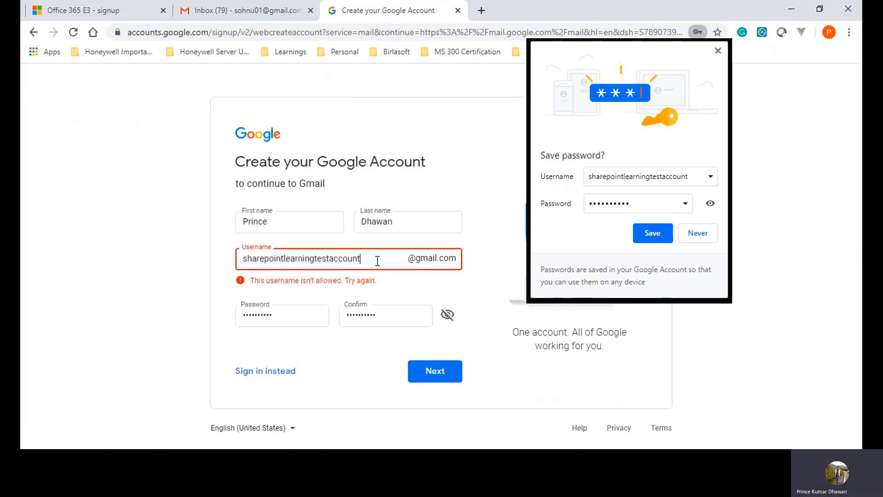
Append 001 to the username, then remove 'testaccount' to shorten it and resubmit
{"action": "type", "text": "001"}
{"action": "left_click", "coordinate": [424, 371]}
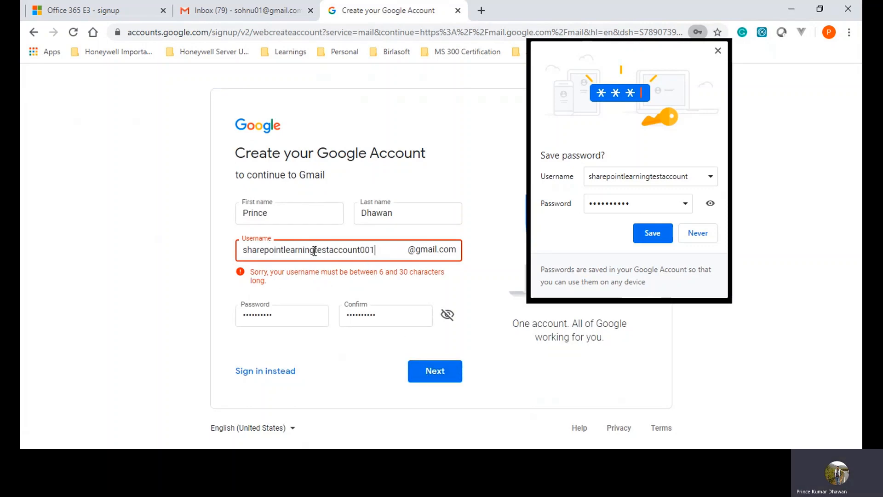
{"action": "left_click_drag", "start_coordinate": [315, 251], "coordinate": [360, 252]}
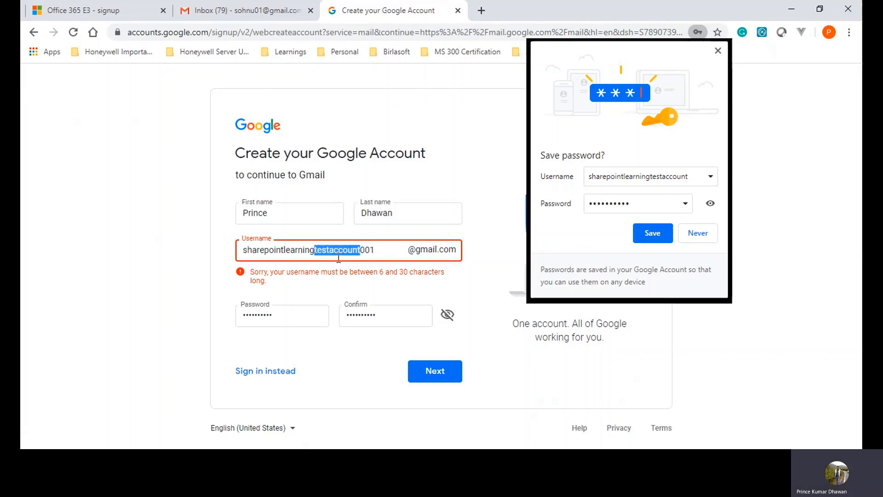
{"action": "key", "text": "BackSpace"}
{"action": "left_click", "coordinate": [441, 369]}
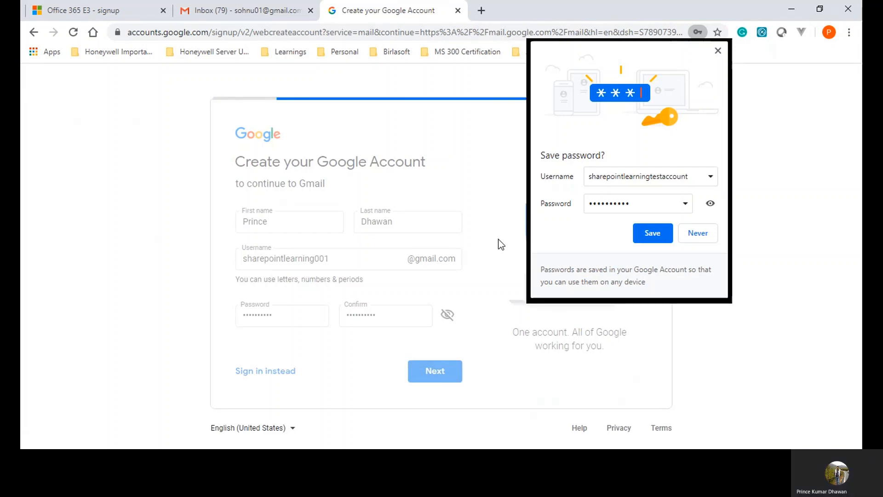
Dismiss the save-password prompt and leave the optional phone number blank
{"action": "left_click", "coordinate": [717, 51]}
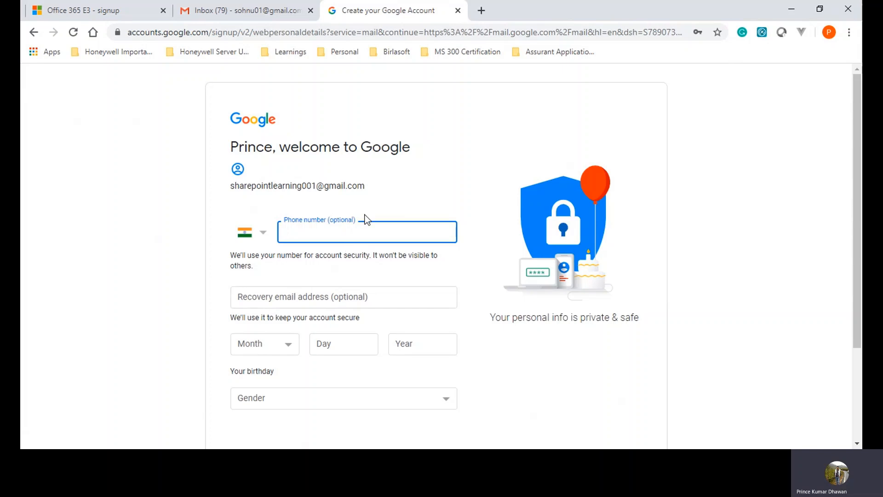
{"action": "scroll", "coordinate": [366, 218], "scroll_direction": "down", "scroll_amount": 3}
{"action": "scroll", "coordinate": [302, 377], "scroll_direction": "up", "scroll_amount": 1}
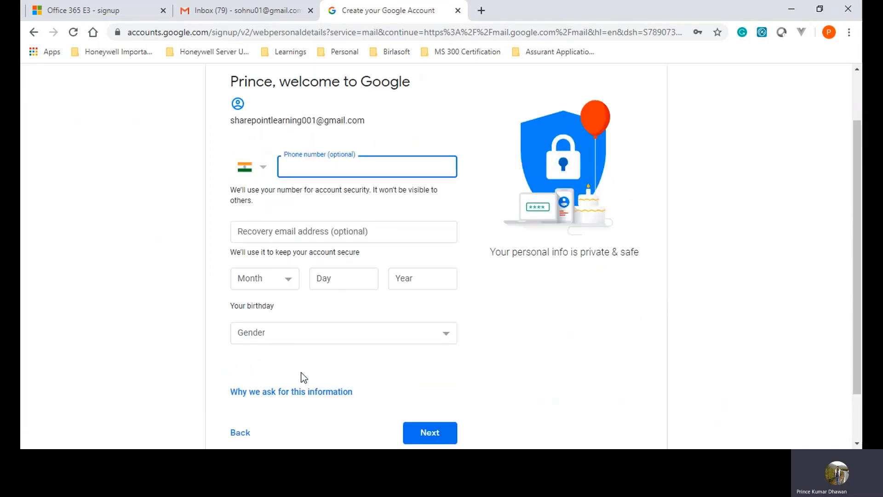
{"action": "scroll", "coordinate": [295, 387], "scroll_direction": "up", "scroll_amount": 2}
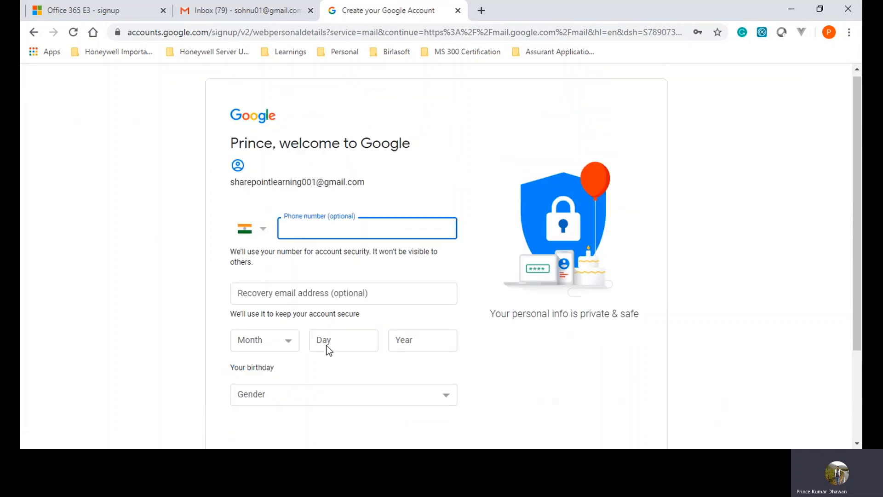
{"action": "left_click", "coordinate": [379, 215]}
{"action": "scroll", "coordinate": [432, 240], "scroll_direction": "down", "scroll_amount": 1}
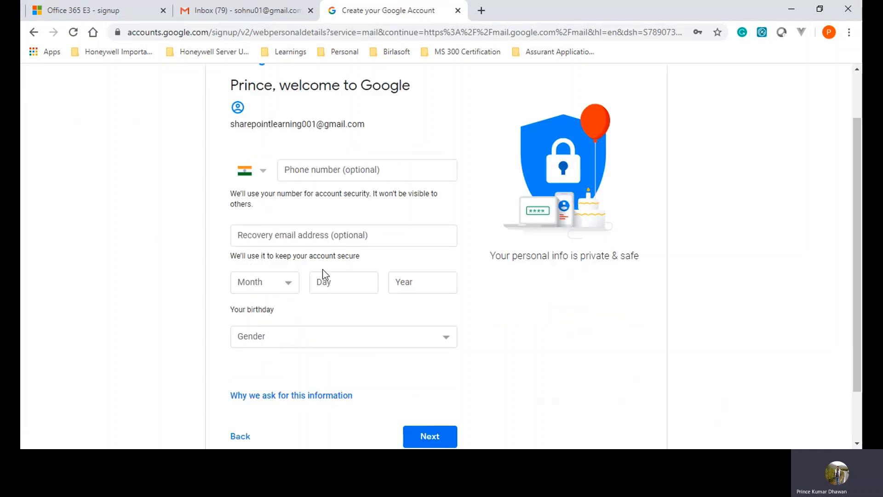
Enter birthday 1 January 1989 and gender Male, then continue to Privacy and Terms
{"action": "left_click", "coordinate": [266, 279]}
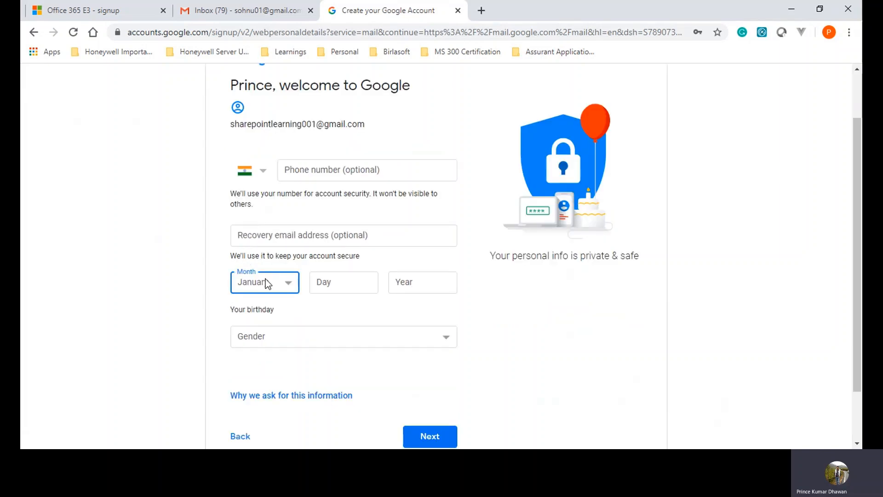
{"action": "left_click", "coordinate": [339, 285]}
{"action": "type", "text": "01"}
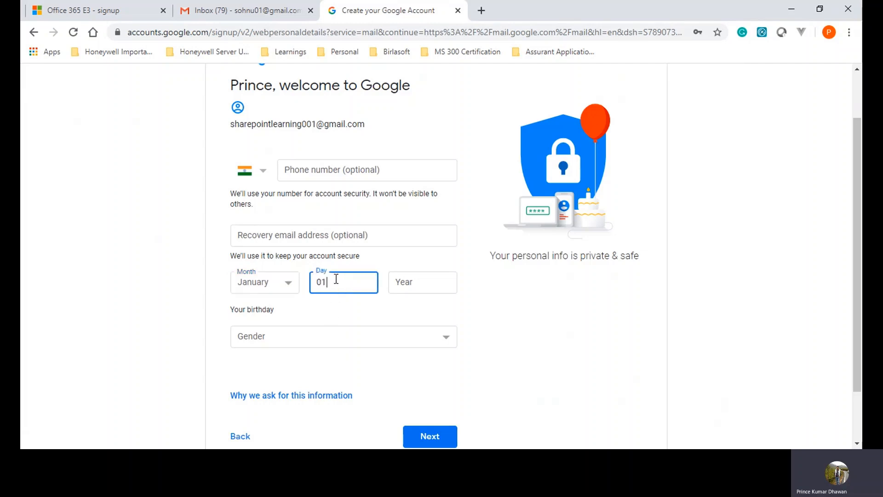
{"action": "left_click", "coordinate": [427, 290]}
{"action": "type", "text": "1"}
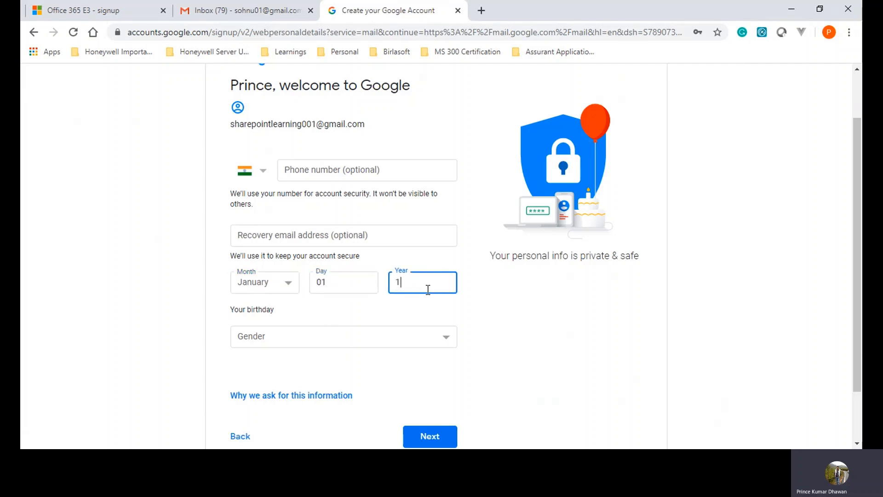
{"action": "type", "text": "989"}
{"action": "left_click", "coordinate": [402, 338]}
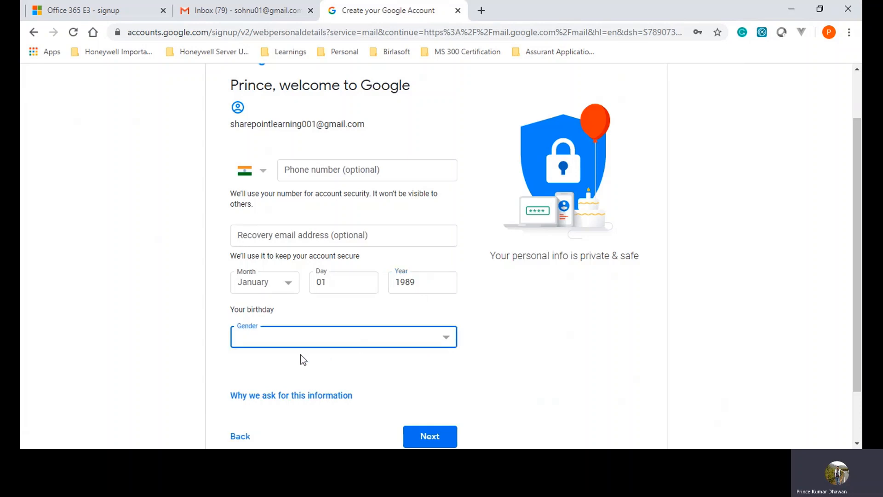
{"action": "left_click", "coordinate": [278, 369]}
{"action": "scroll", "coordinate": [509, 361], "scroll_direction": "down", "scroll_amount": 2}
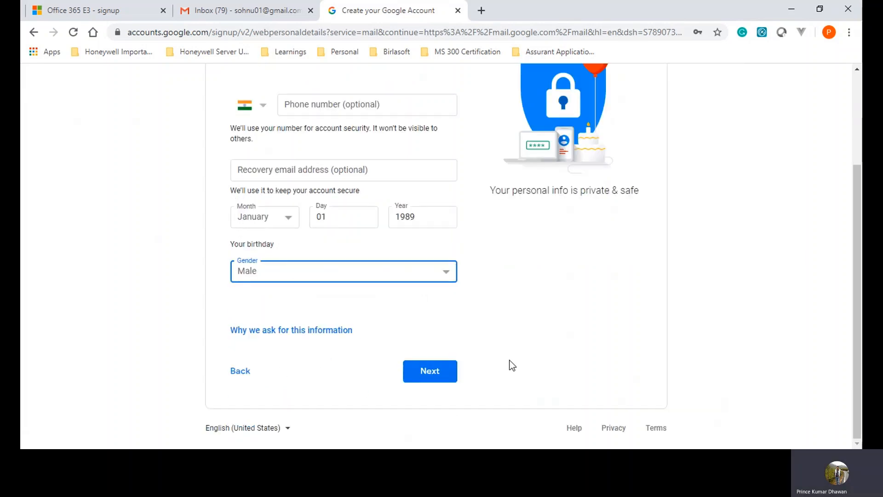
{"action": "left_click", "coordinate": [440, 372]}
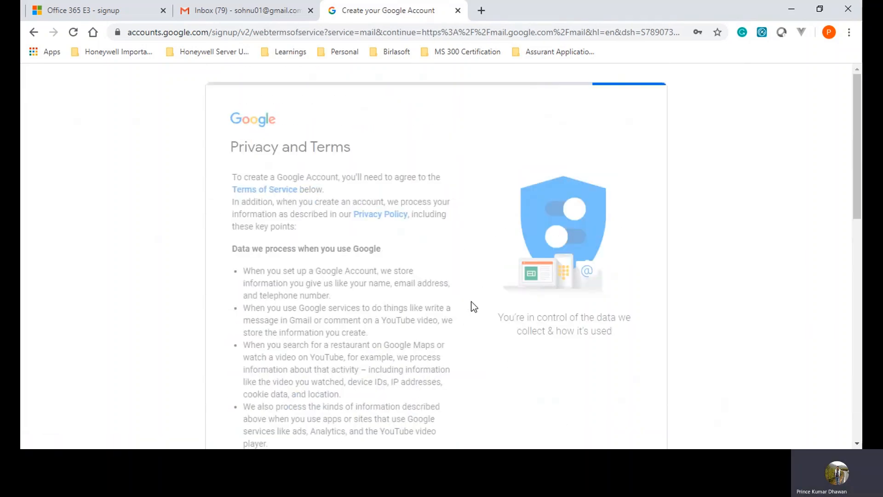
Close the old inbox tab and return to the Office 365 E3 signup tab
{"action": "scroll", "coordinate": [416, 327], "scroll_direction": "down", "scroll_amount": 7}
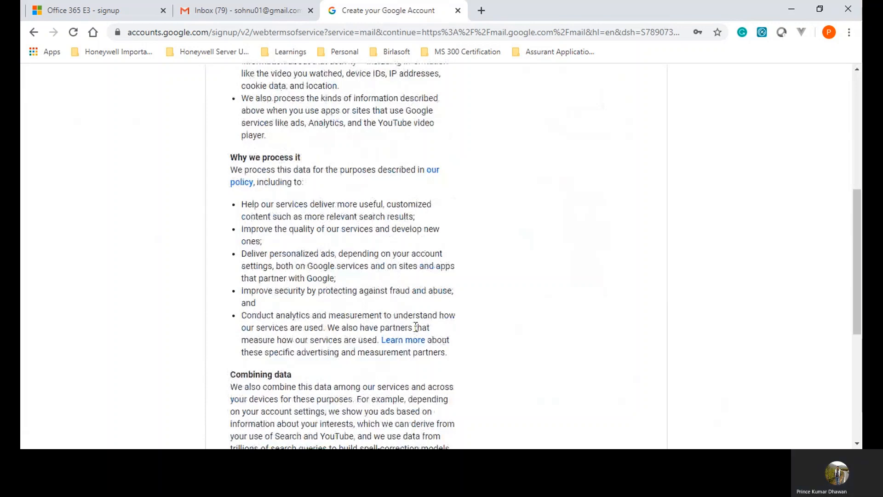
{"action": "scroll", "coordinate": [497, 299], "scroll_direction": "down", "scroll_amount": 5}
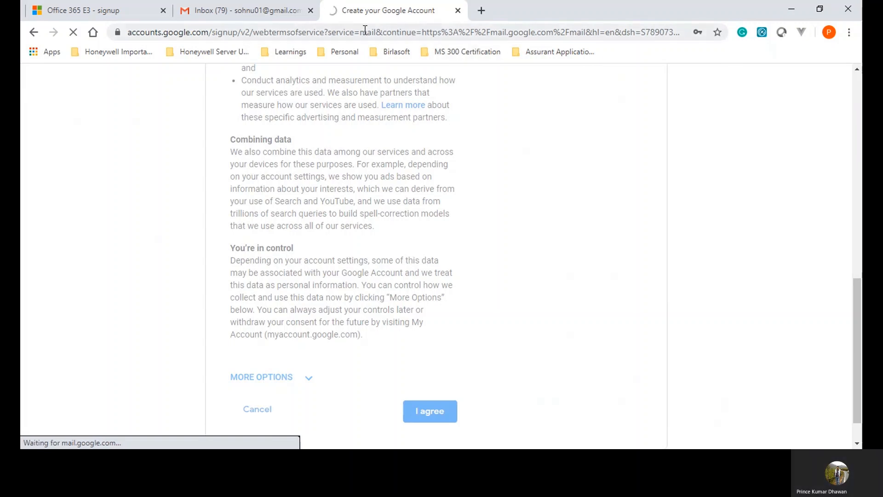
{"action": "middle_click", "coordinate": [238, 13]}
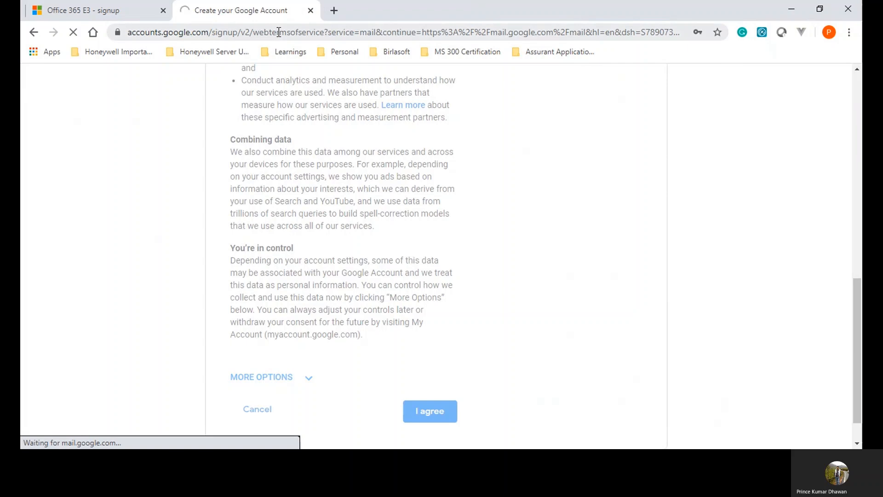
{"action": "scroll", "coordinate": [432, 275], "scroll_direction": "up", "scroll_amount": 4}
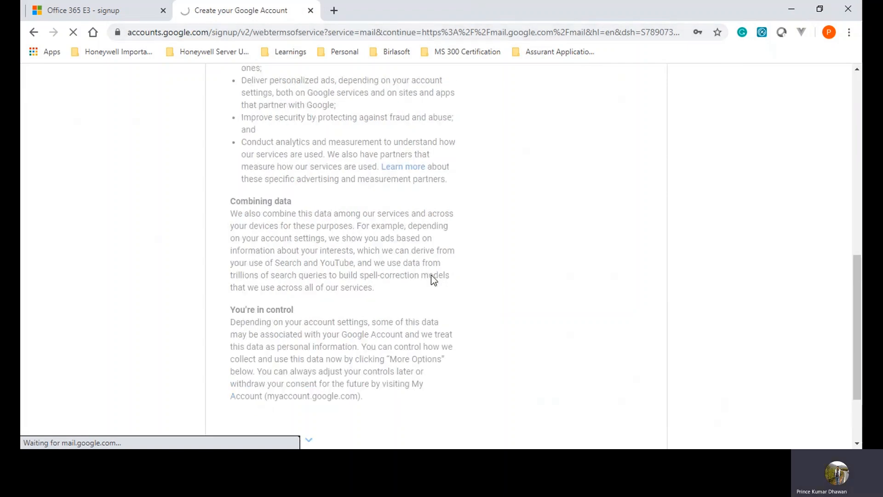
{"action": "scroll", "coordinate": [431, 275], "scroll_direction": "up", "scroll_amount": 8}
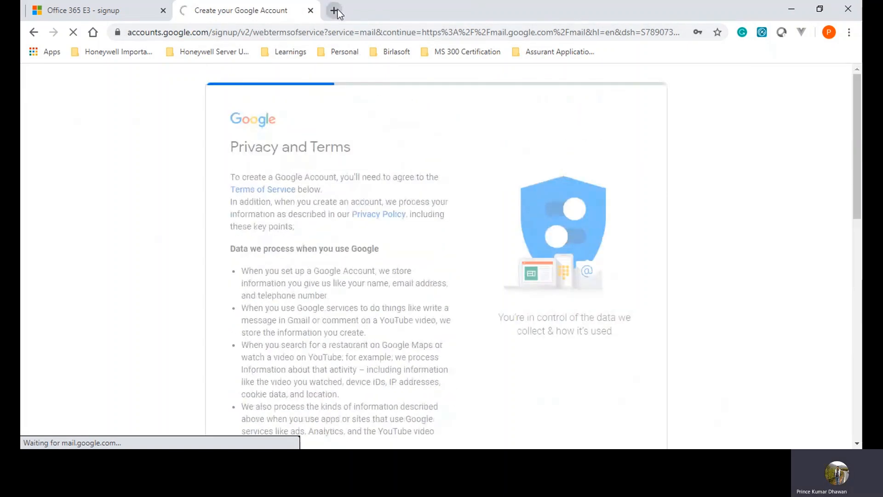
{"action": "left_click", "coordinate": [111, 12]}
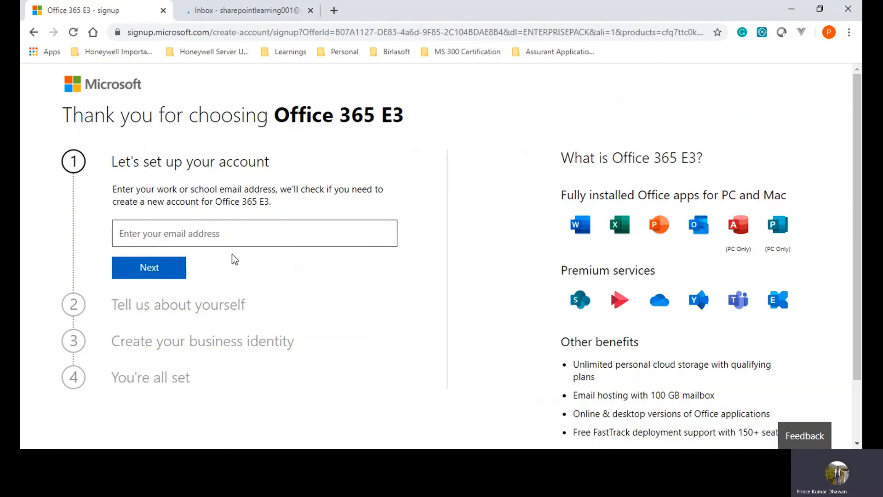
{"action": "scroll", "coordinate": [785, 171], "scroll_direction": "down", "scroll_amount": 2}
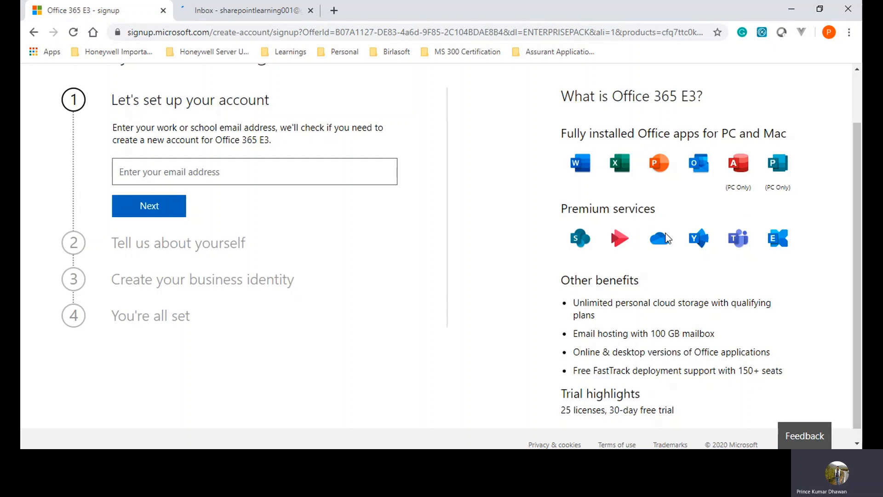
{"action": "scroll", "coordinate": [617, 338], "scroll_direction": "up", "scroll_amount": 2}
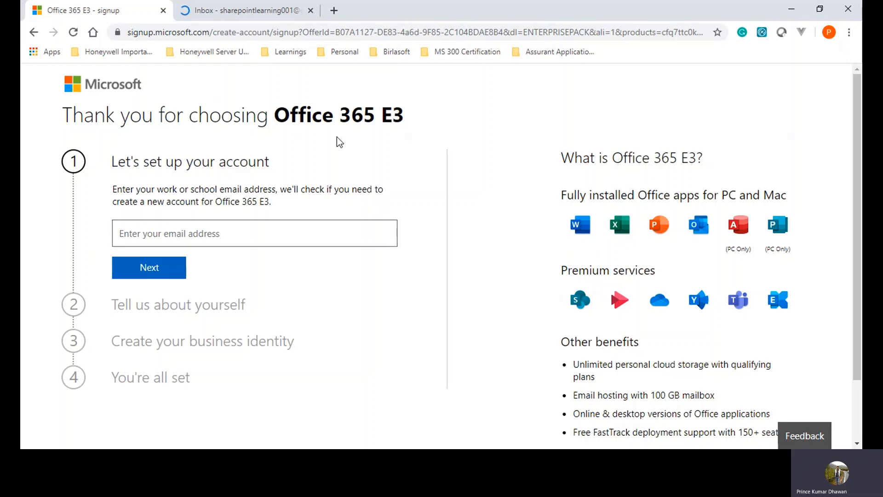
{"action": "left_click_drag", "start_coordinate": [324, 112], "coordinate": [426, 114]}
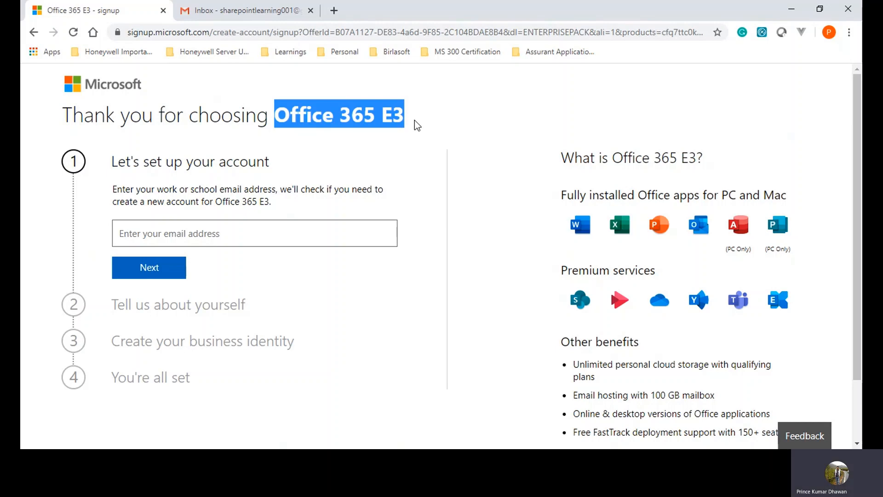
Check the new Gmail account's address and start typing it into the signup email field
{"action": "left_click", "coordinate": [248, 13]}
{"action": "left_click", "coordinate": [841, 85]}
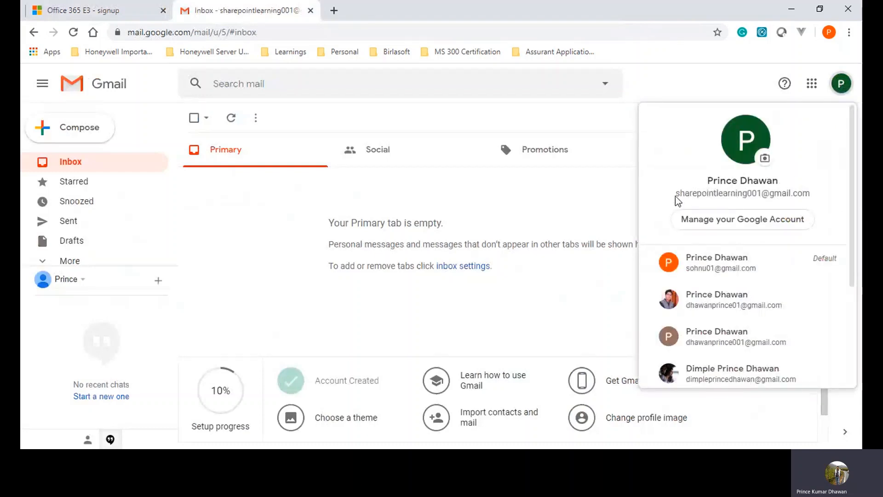
{"action": "left_click_drag", "start_coordinate": [675, 193], "coordinate": [811, 192]}
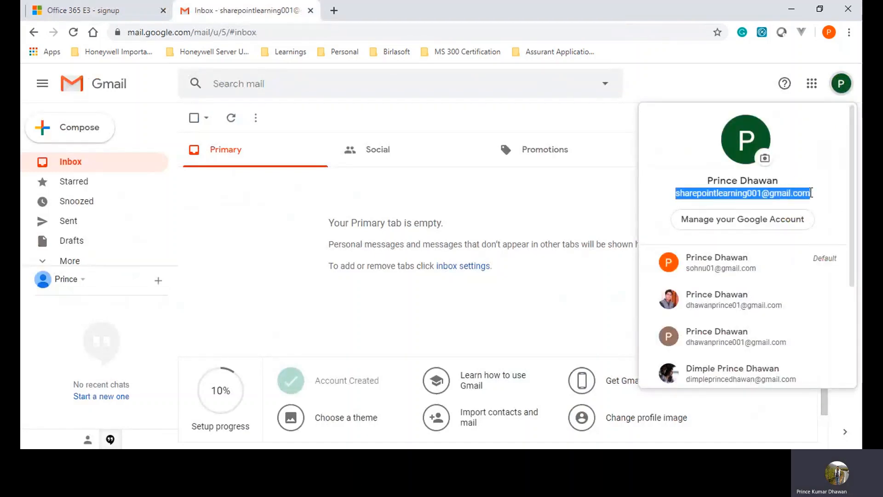
{"action": "left_click", "coordinate": [661, 211]}
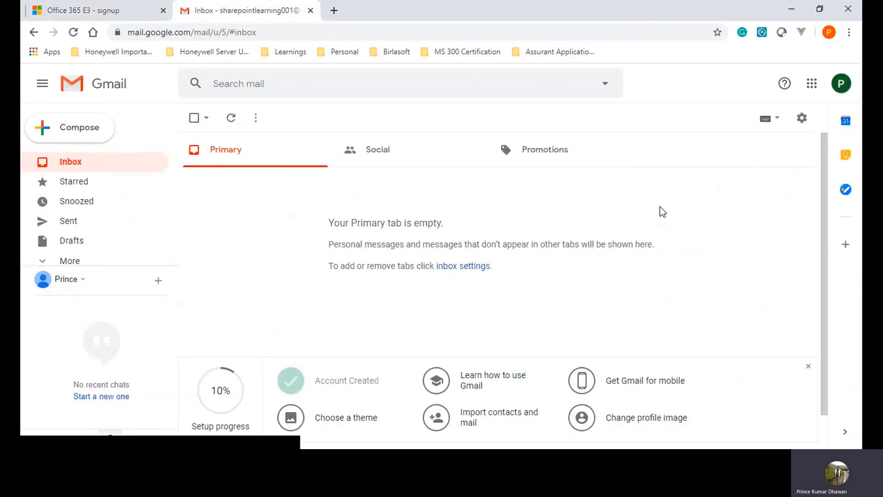
{"action": "left_click", "coordinate": [127, 12]}
{"action": "left_click", "coordinate": [148, 236]}
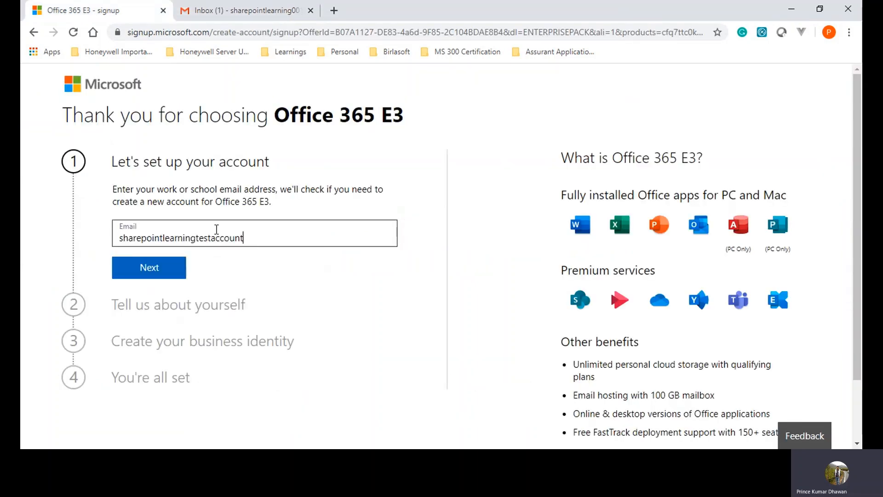
Copy the full Gmail address from the inbox and paste it over the signup email field
{"action": "left_click", "coordinate": [233, 13]}
{"action": "left_click", "coordinate": [840, 83]}
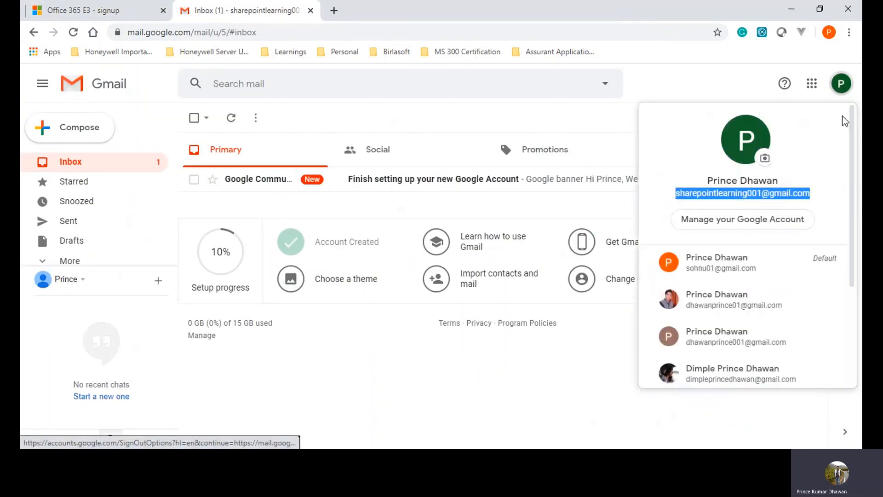
{"action": "right_click", "coordinate": [745, 195]}
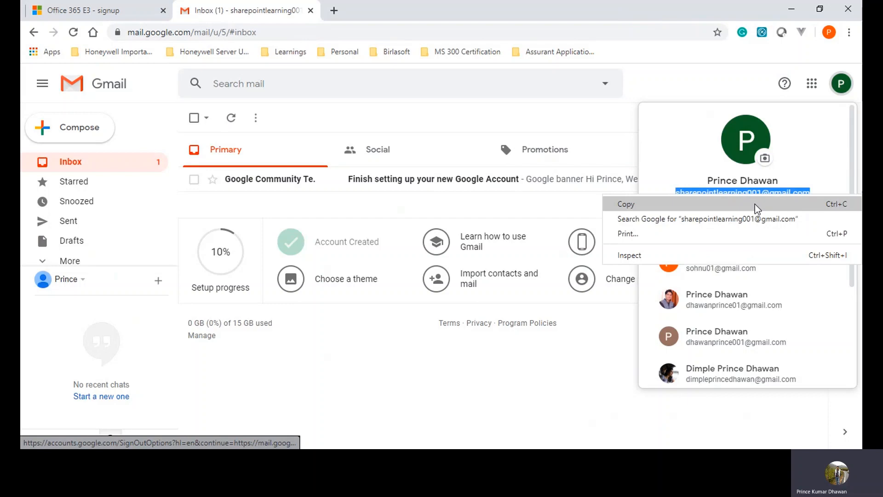
{"action": "left_click", "coordinate": [704, 200]}
{"action": "left_click", "coordinate": [129, 13]}
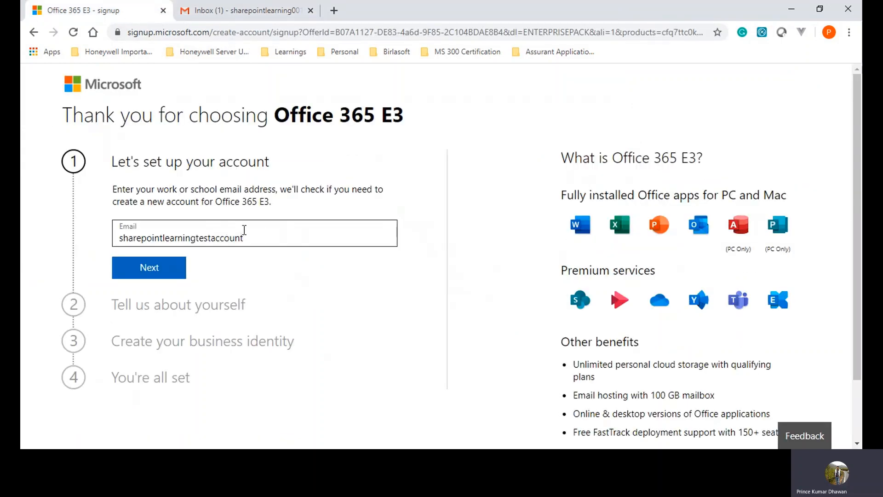
{"action": "left_click_drag", "start_coordinate": [239, 238], "coordinate": [31, 247]}
{"action": "key", "text": "ctrl+v"}
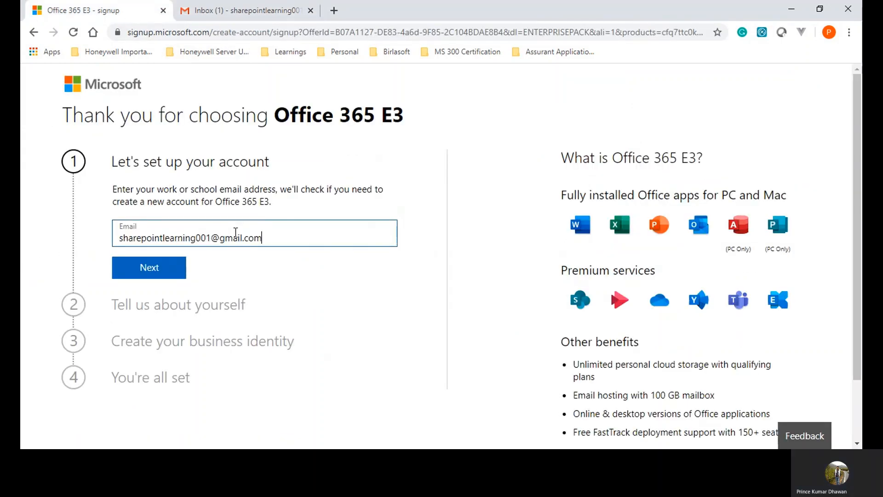
Submit the email, review the new-account message, and choose Set up account
{"action": "left_click", "coordinate": [150, 269]}
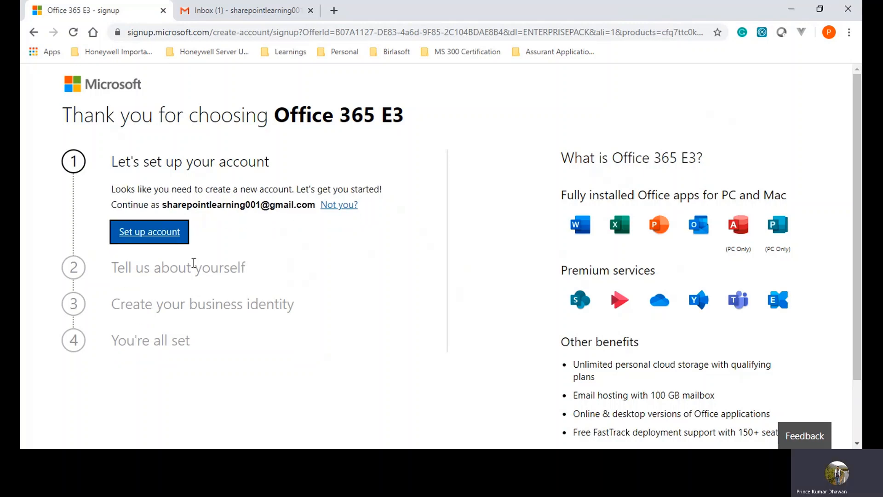
{"action": "scroll", "coordinate": [184, 220], "scroll_direction": "down", "scroll_amount": 2}
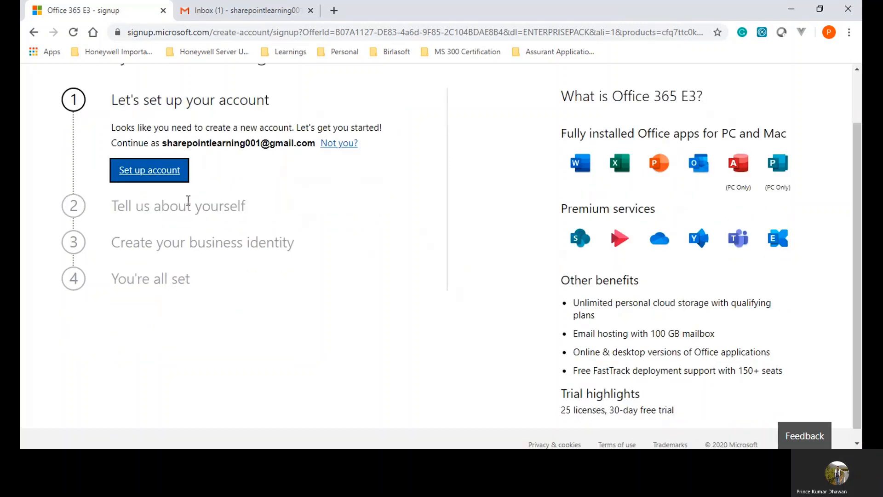
{"action": "scroll", "coordinate": [238, 197], "scroll_direction": "up", "scroll_amount": 2}
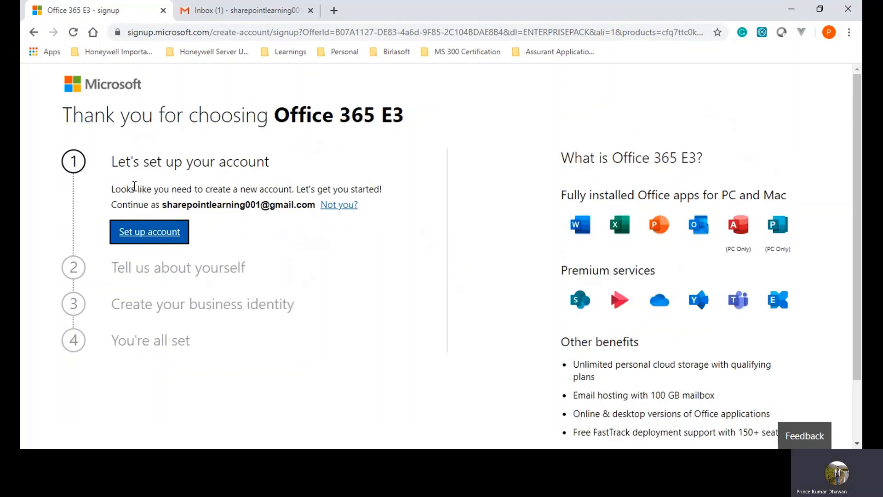
{"action": "left_click_drag", "start_coordinate": [135, 189], "coordinate": [374, 189]}
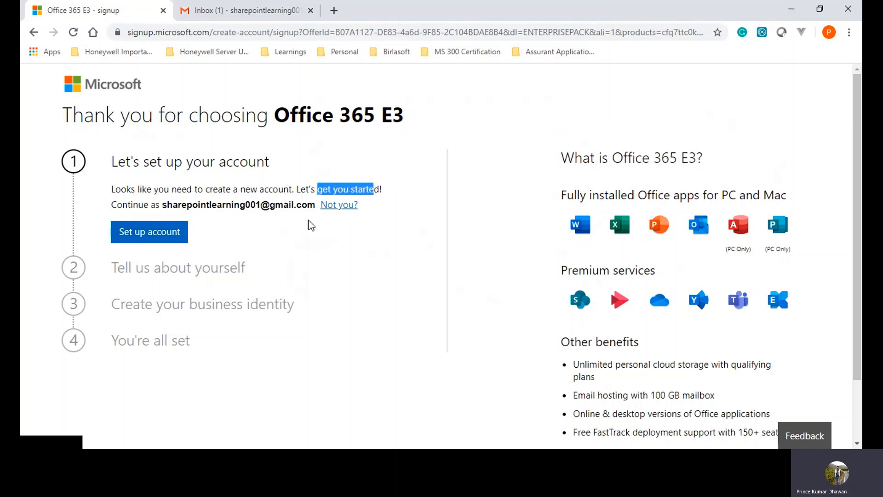
{"action": "left_click_drag", "start_coordinate": [118, 204], "coordinate": [356, 210]}
{"action": "left_click", "coordinate": [355, 219]}
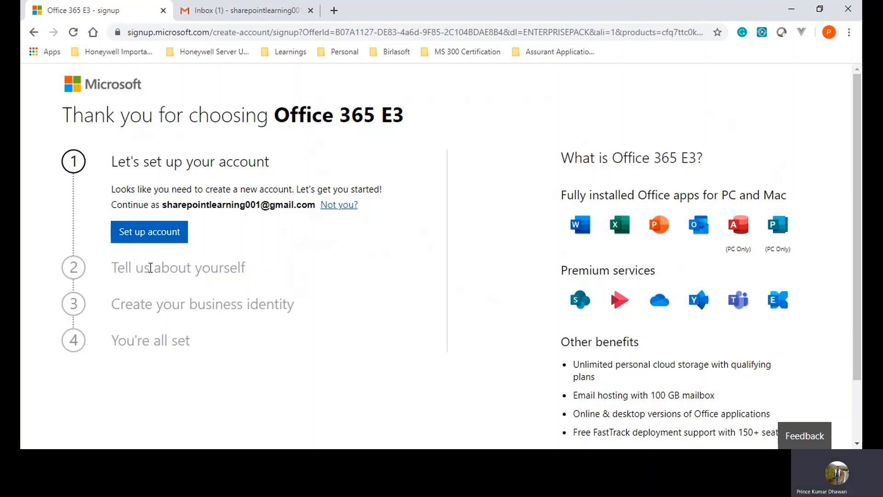
{"action": "scroll", "coordinate": [151, 269], "scroll_direction": "down", "scroll_amount": 2}
{"action": "scroll", "coordinate": [161, 257], "scroll_direction": "up", "scroll_amount": 2}
{"action": "left_click", "coordinate": [170, 239]}
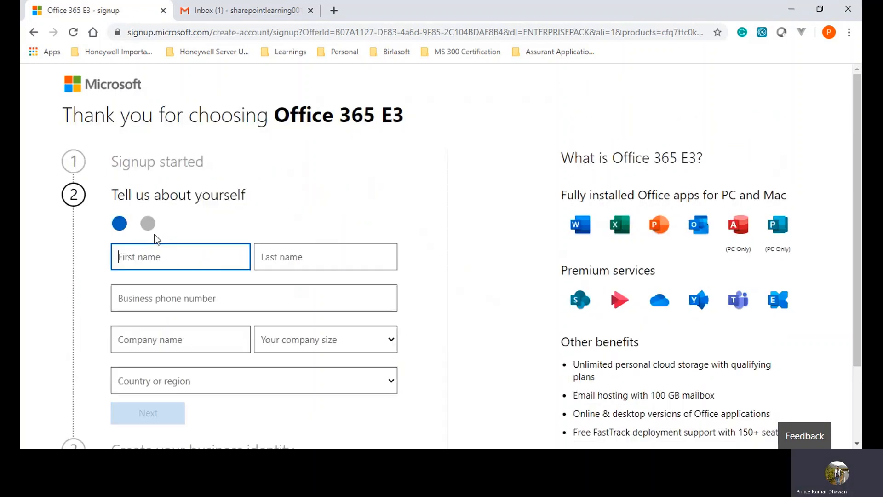
Enter first and last name, set company size to 1 person and country to India
{"action": "scroll", "coordinate": [252, 254], "scroll_direction": "down", "scroll_amount": 2}
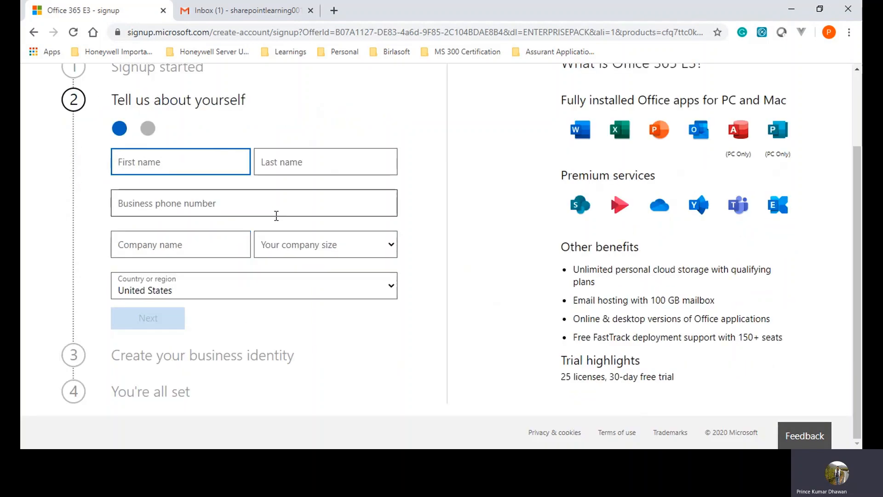
{"action": "key", "text": "Tab"}
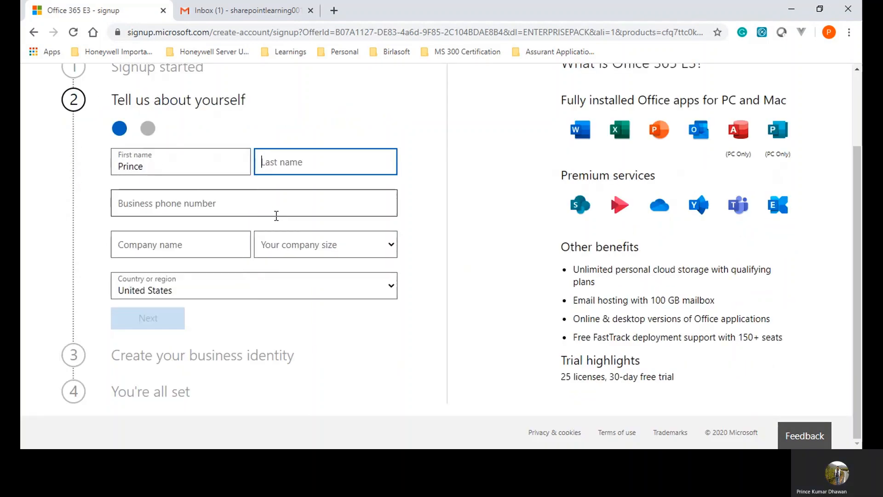
{"action": "key", "text": "Tab"}
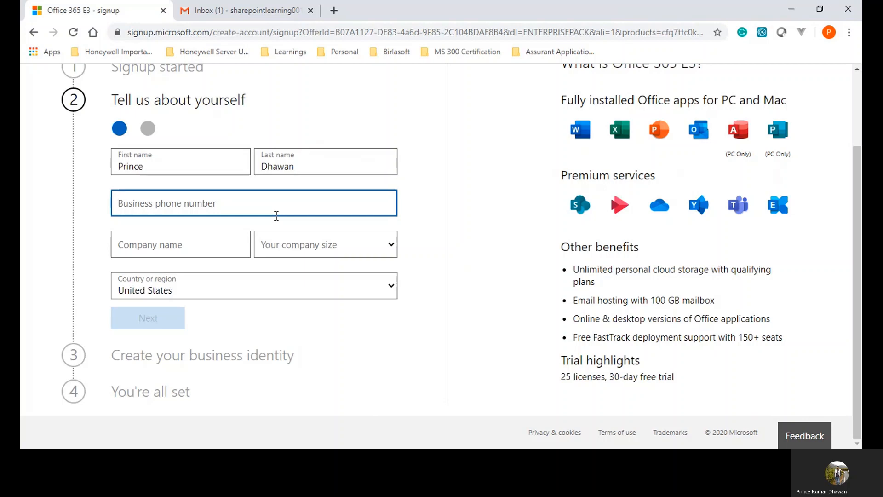
{"action": "left_click", "coordinate": [209, 252]}
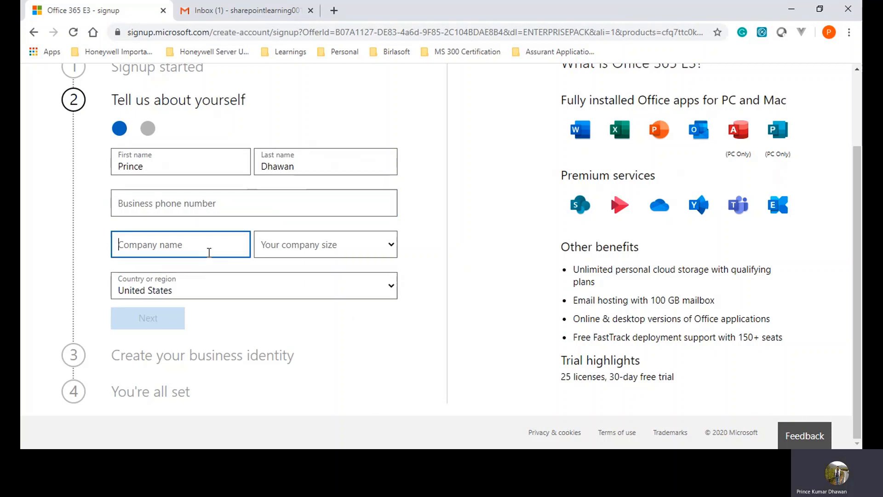
{"action": "left_click", "coordinate": [305, 249]}
{"action": "left_click", "coordinate": [306, 271]}
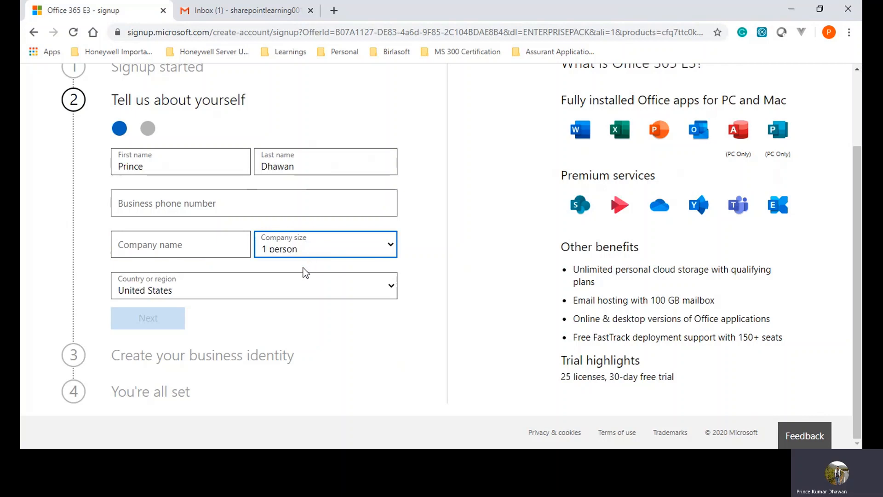
{"action": "key", "text": "Tab"}
{"action": "type", "text": "in"}
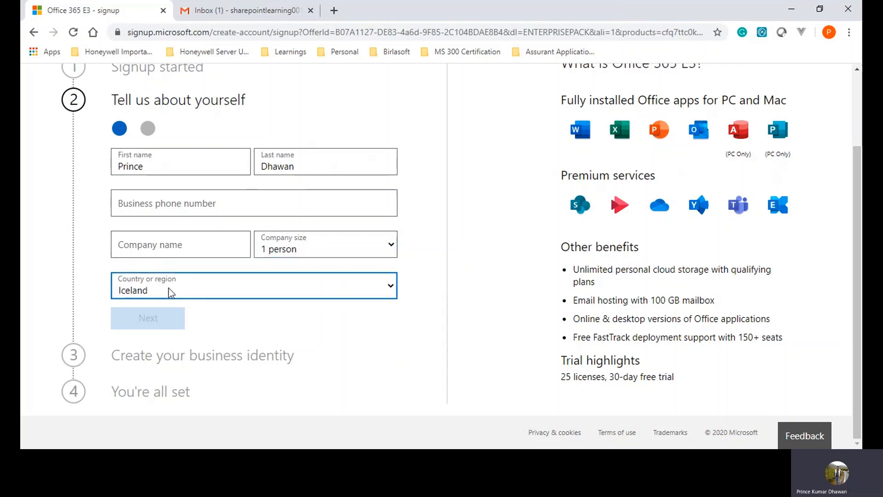
{"action": "left_click", "coordinate": [189, 305]}
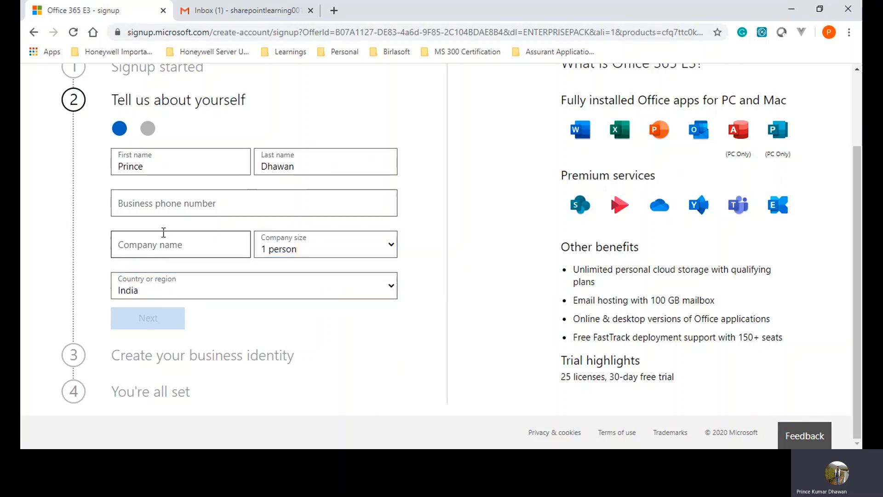
Enter 'TestCompanyForSharePointLearning' as the company name
{"action": "left_click", "coordinate": [161, 243]}
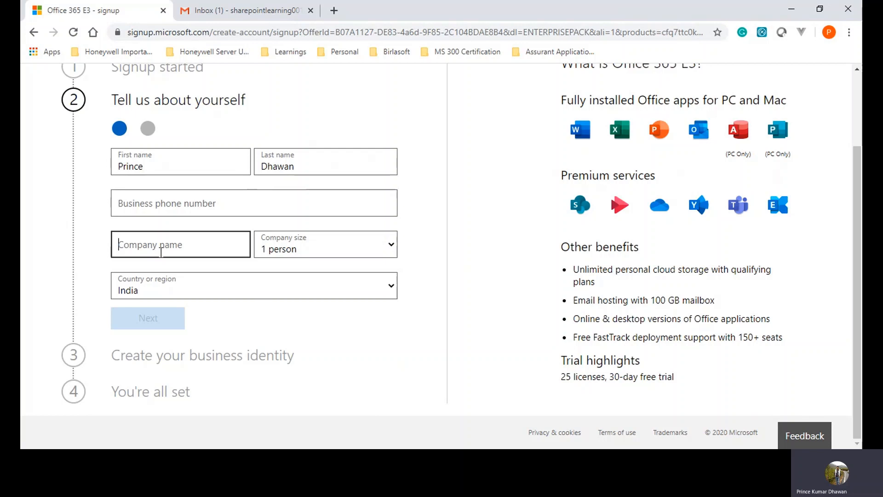
{"action": "type", "text": "TestC"}
{"action": "key", "text": "BackSpace"}
{"action": "key", "text": "BackSpace"}
{"action": "key", "text": "BackSpace"}
{"action": "key", "text": "BackSpace"}
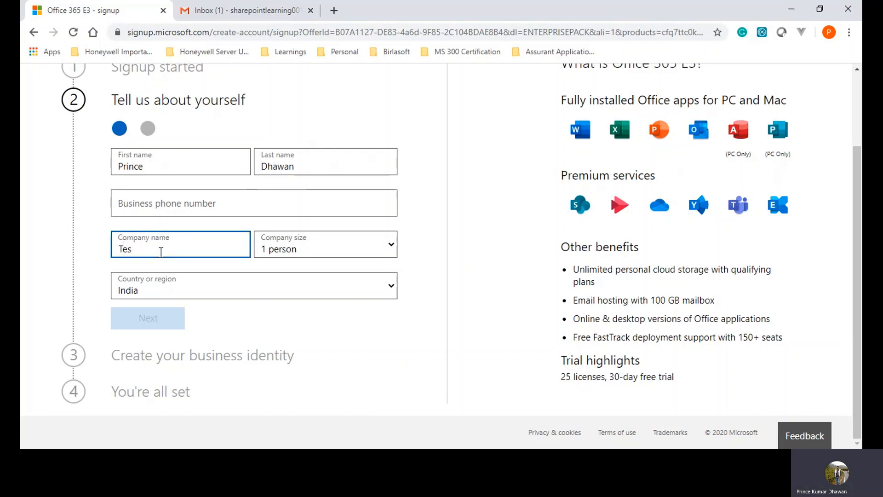
{"action": "type", "text": "estCOmpany"}
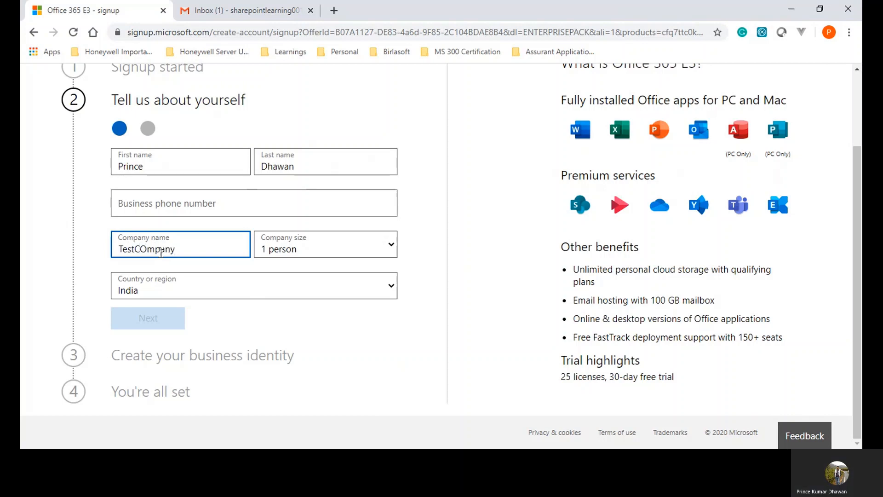
{"action": "key", "text": "BackSpace"}
{"action": "type", "text": "ompanyFor"}
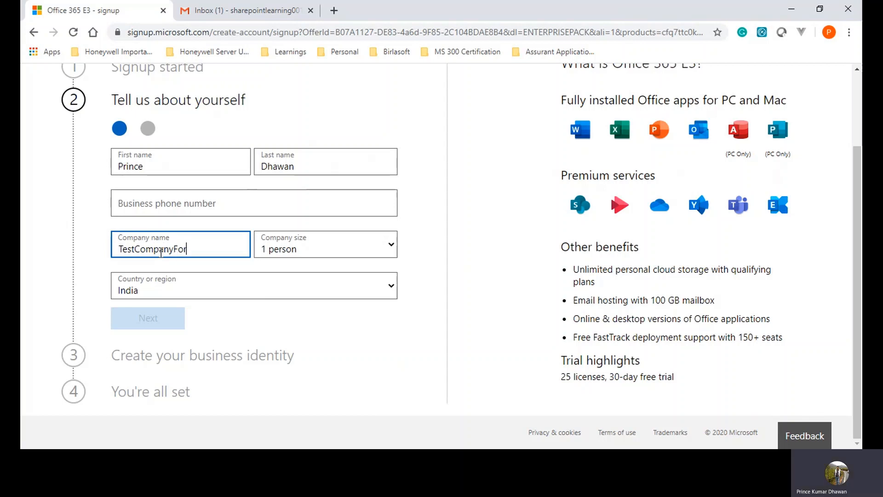
{"action": "type", "text": "SharePointLearning"}
Enter the business phone number and submit the details
{"action": "left_click", "coordinate": [205, 204]}
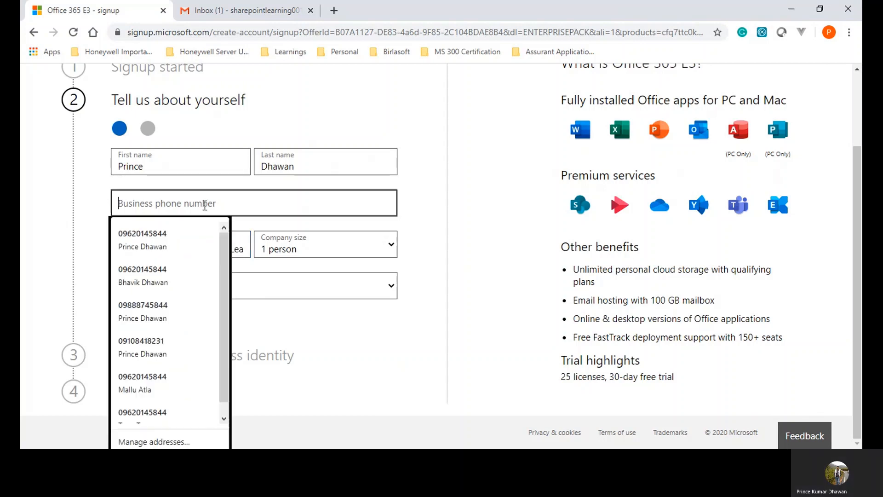
{"action": "left_click", "coordinate": [399, 194]}
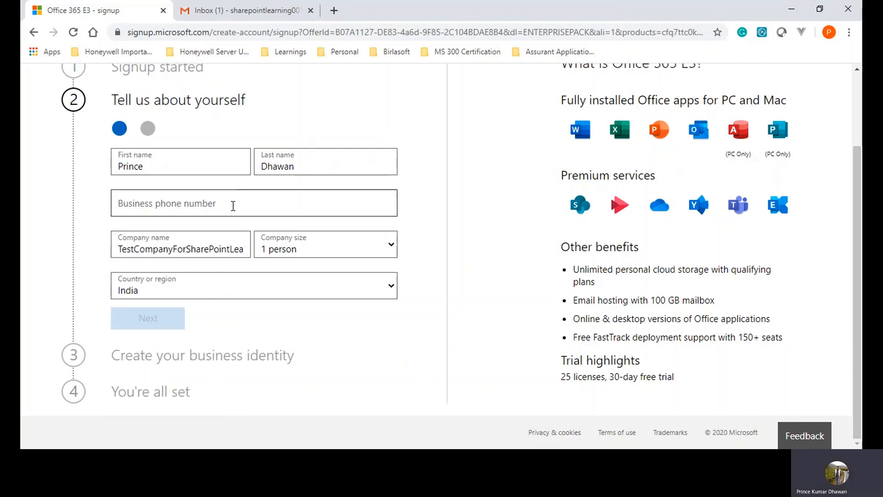
{"action": "left_click", "coordinate": [222, 290]}
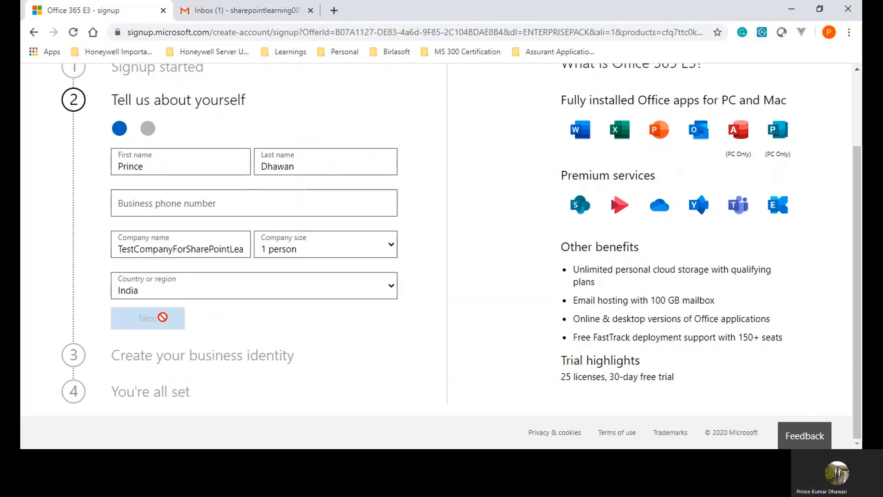
{"action": "left_click", "coordinate": [178, 203]}
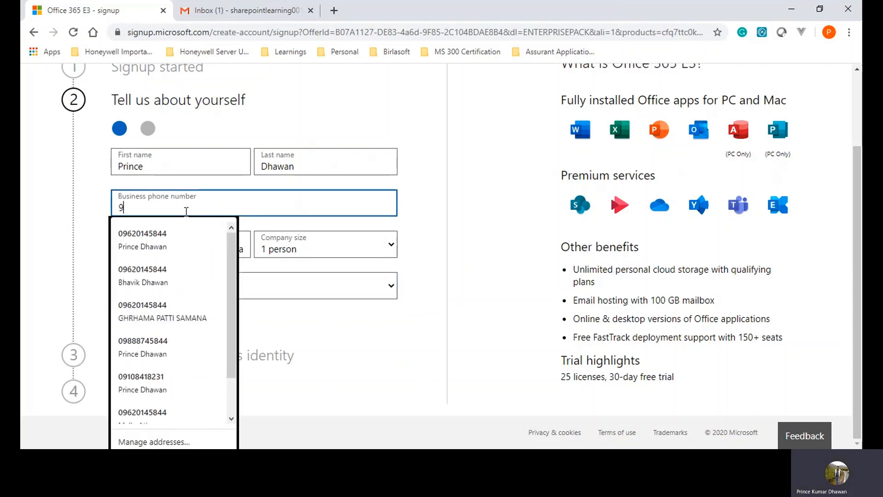
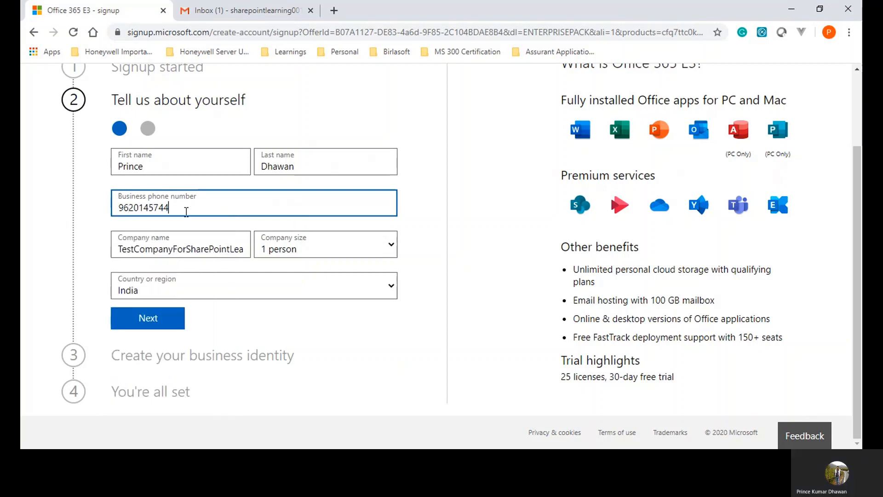
{"action": "left_click", "coordinate": [276, 326]}
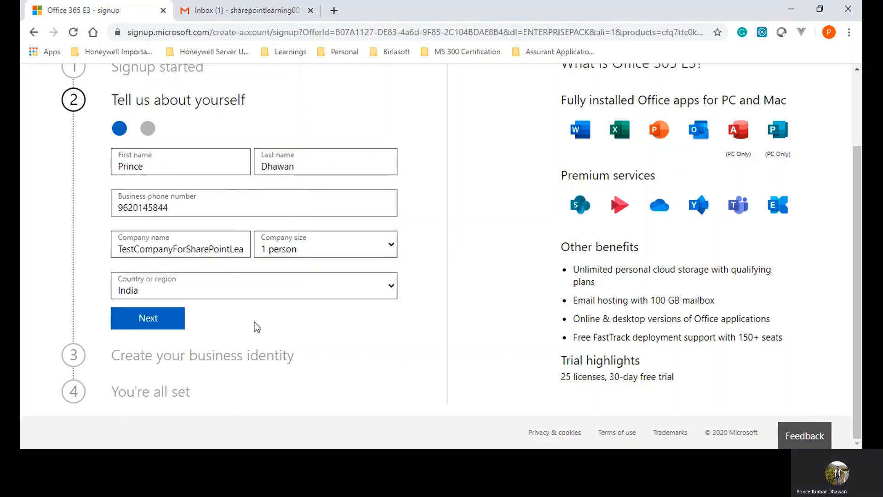
{"action": "left_click", "coordinate": [170, 321]}
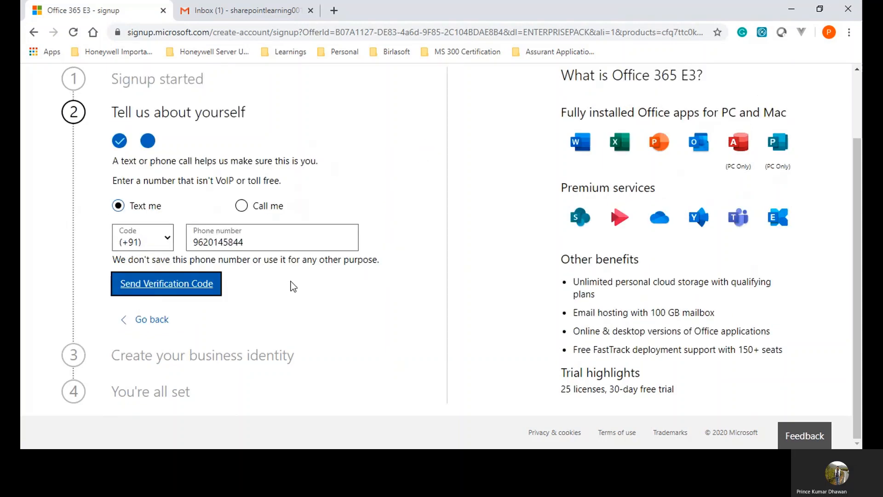
Request a texted code, enter the received verification code and verify the phone
{"action": "left_click", "coordinate": [167, 289]}
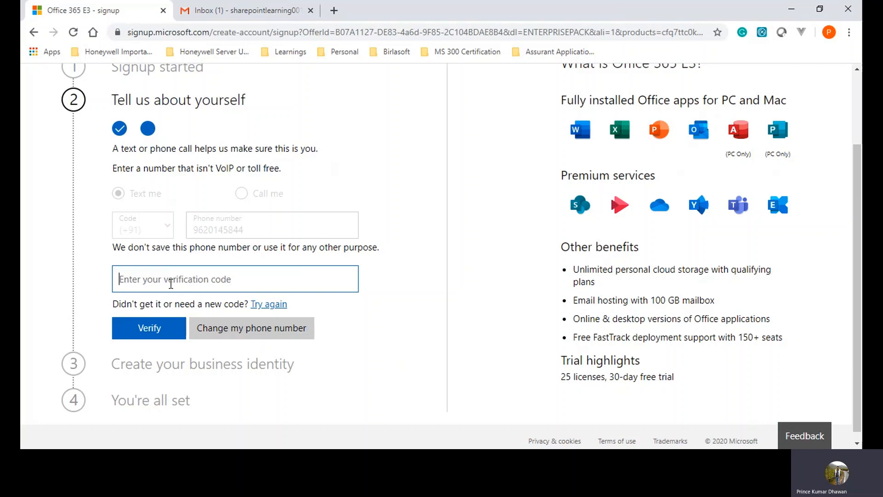
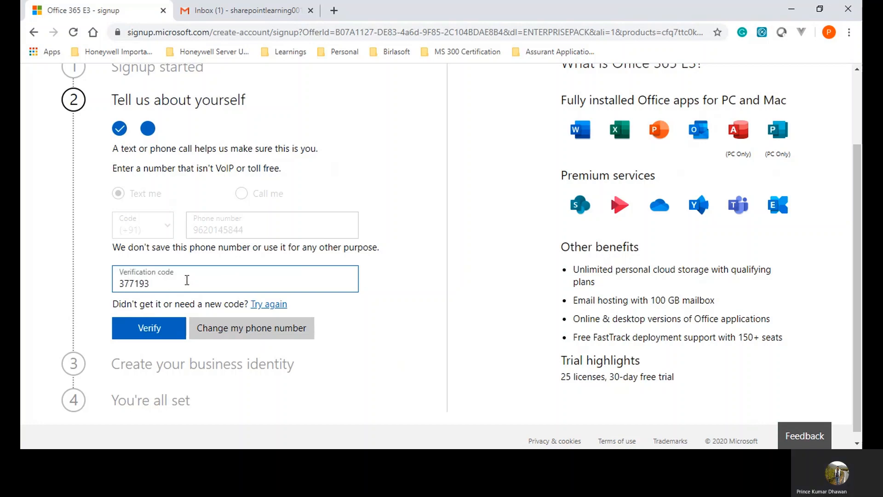
{"action": "left_click", "coordinate": [158, 330]}
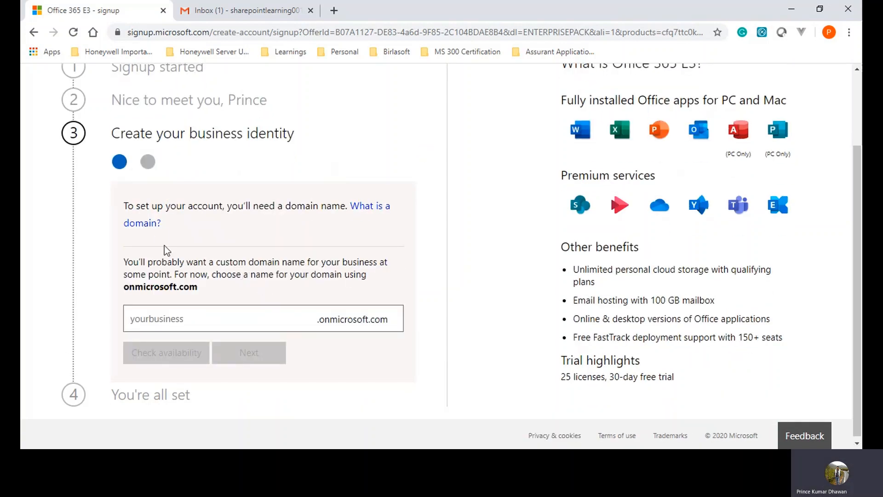
Enter the business name as the onmicrosoft.com domain and submit it for the availability check
{"action": "scroll", "coordinate": [229, 259], "scroll_direction": "up", "scroll_amount": 1}
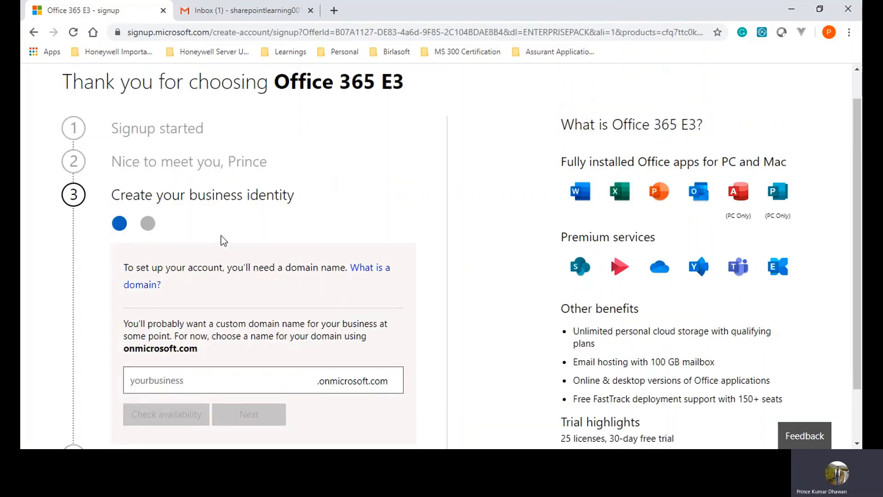
{"action": "scroll", "coordinate": [220, 235], "scroll_direction": "down", "scroll_amount": 1}
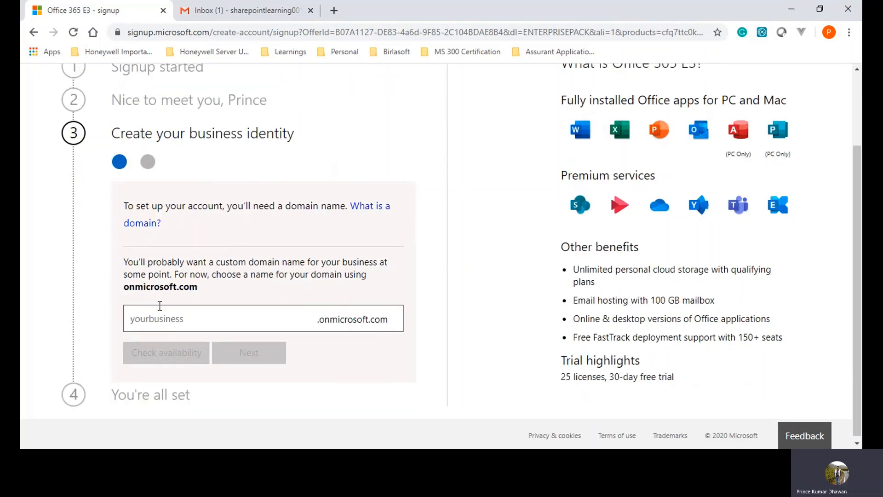
{"action": "left_click", "coordinate": [165, 317]}
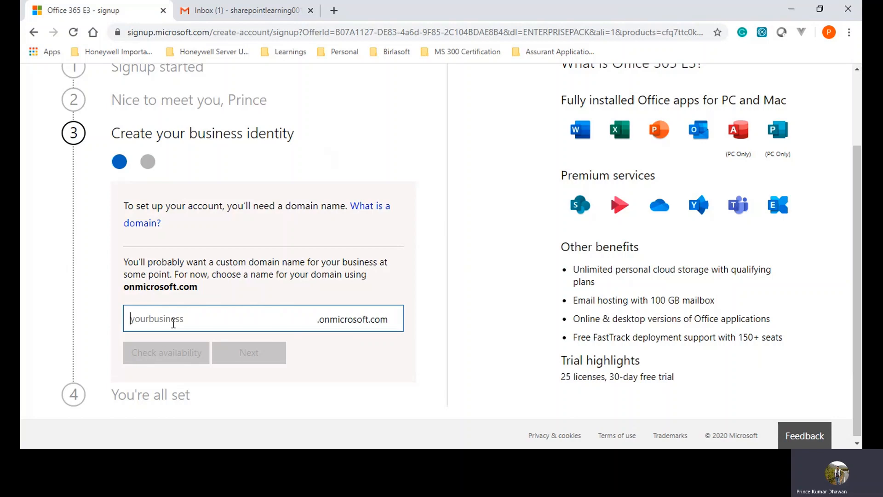
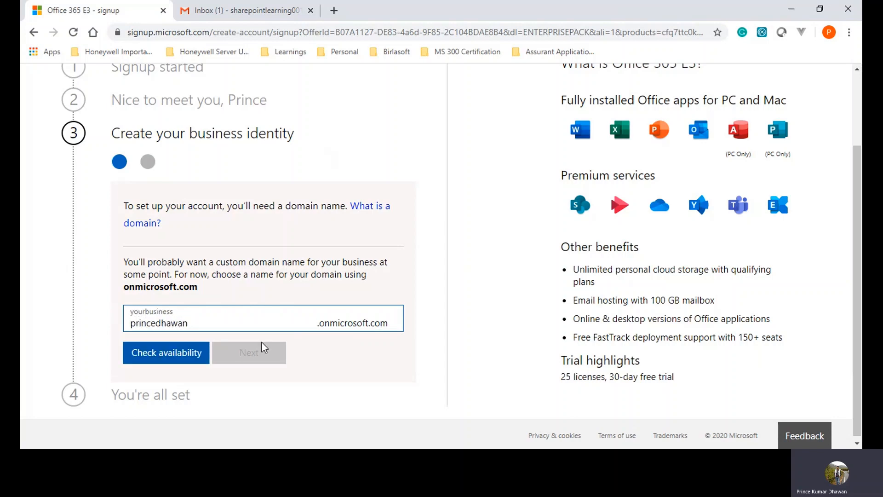
{"action": "key", "text": "Return"}
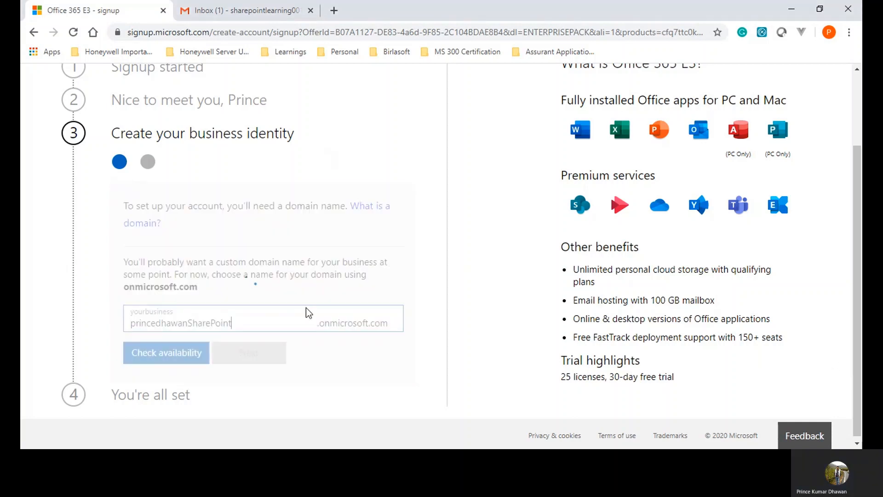
{"action": "scroll", "coordinate": [346, 295], "scroll_direction": "down", "scroll_amount": 3}
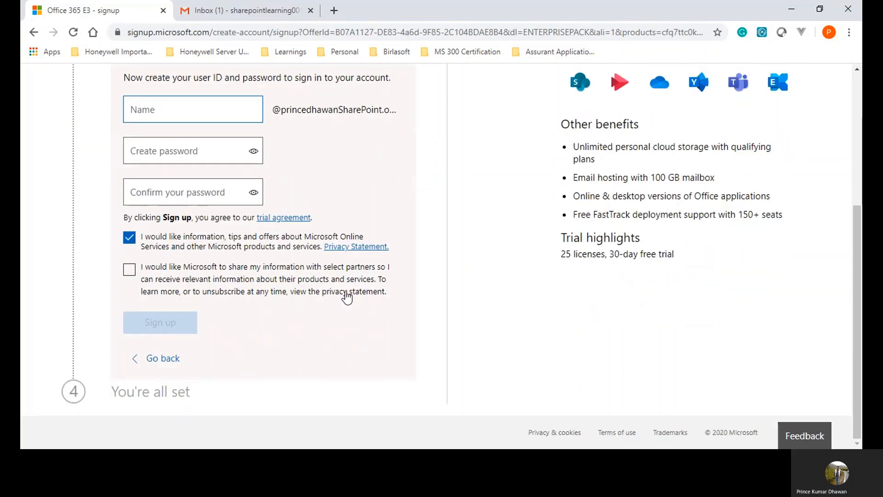
Enter 'Admin' as the user name for the new account
{"action": "scroll", "coordinate": [322, 283], "scroll_direction": "up", "scroll_amount": 5}
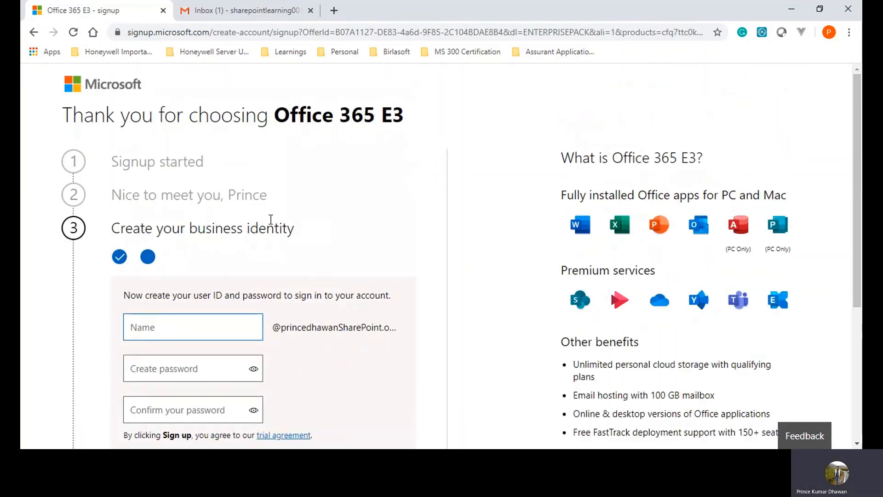
{"action": "scroll", "coordinate": [270, 225], "scroll_direction": "down", "scroll_amount": 2}
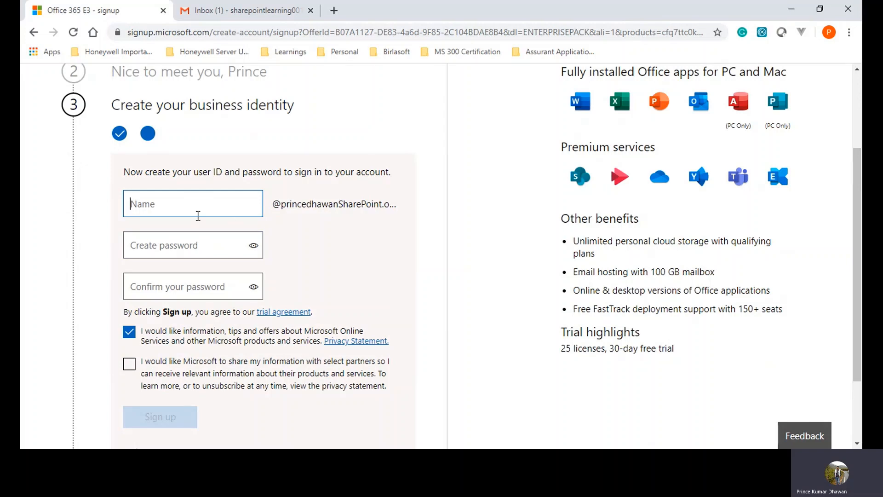
{"action": "left_click_drag", "start_coordinate": [129, 172], "coordinate": [375, 173]}
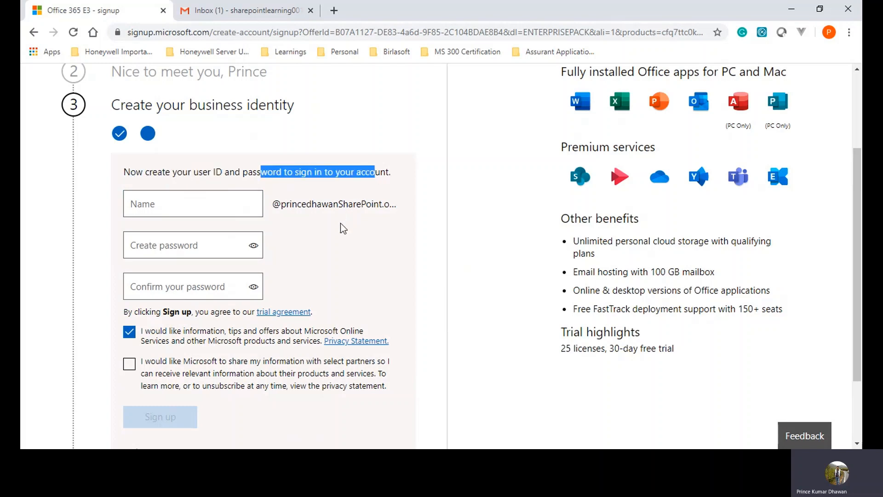
{"action": "left_click", "coordinate": [184, 203]}
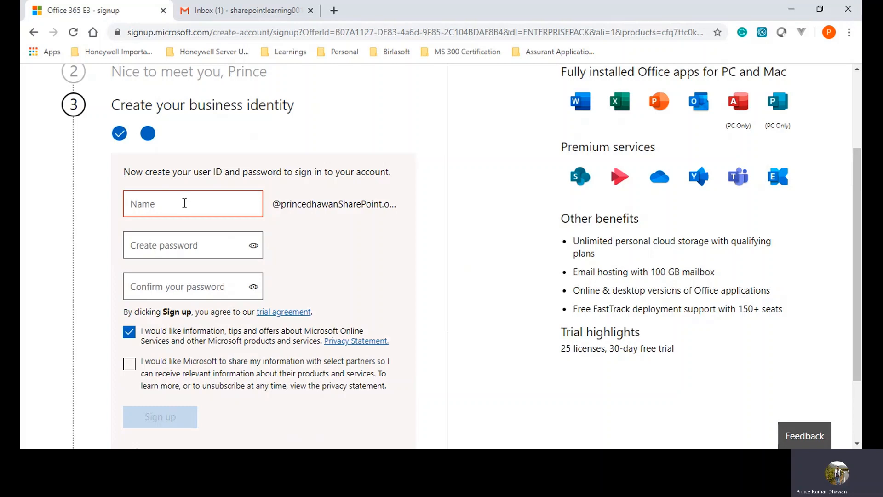
{"action": "type", "text": "A"}
{"action": "key", "text": "BackSpace"}
{"action": "type", "text": "Admin"}
Set and confirm the admin password, then sign up for the trial
{"action": "left_click", "coordinate": [174, 249]}
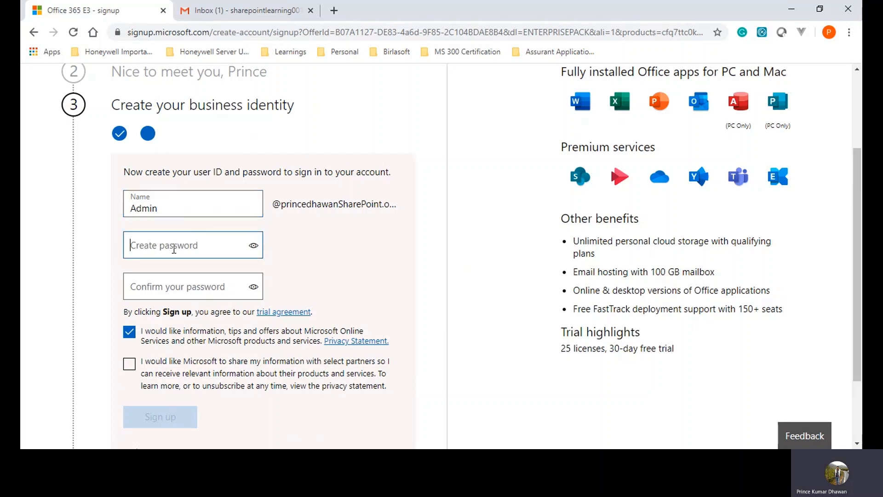
{"action": "type", "text": "**********"}
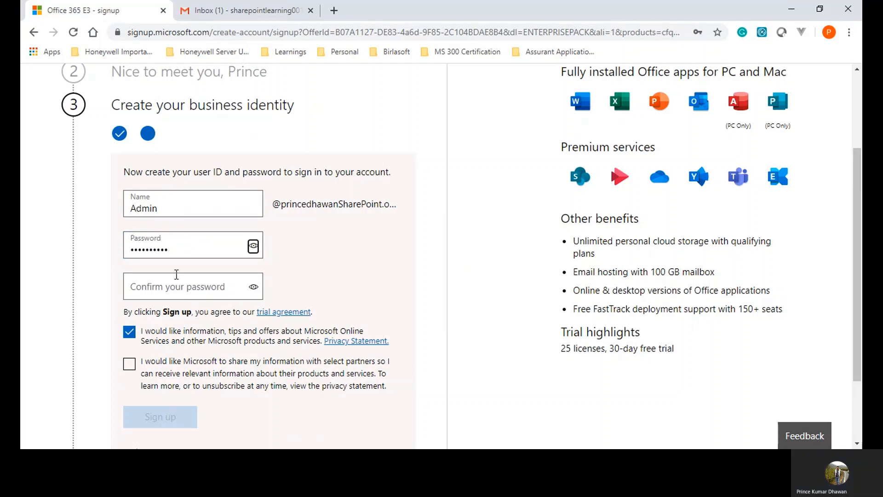
{"action": "left_click", "coordinate": [175, 295]}
{"action": "type", "text": "**********"}
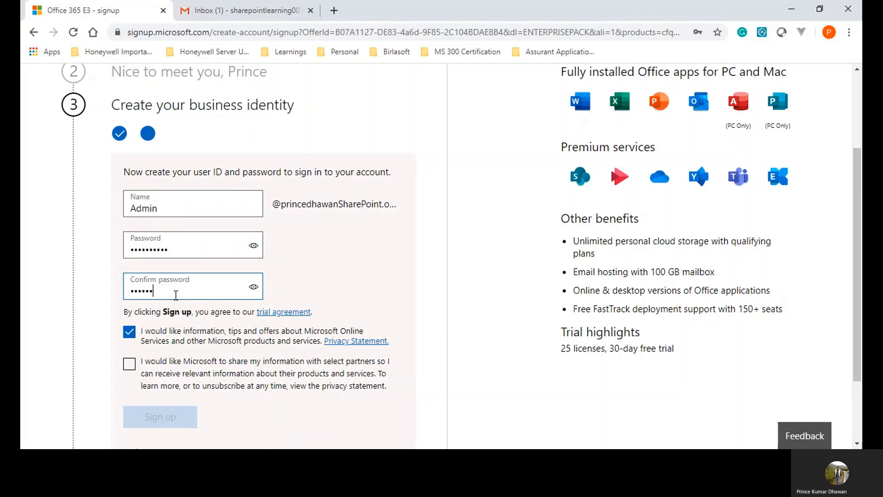
{"action": "scroll", "coordinate": [170, 285], "scroll_direction": "down", "scroll_amount": 2}
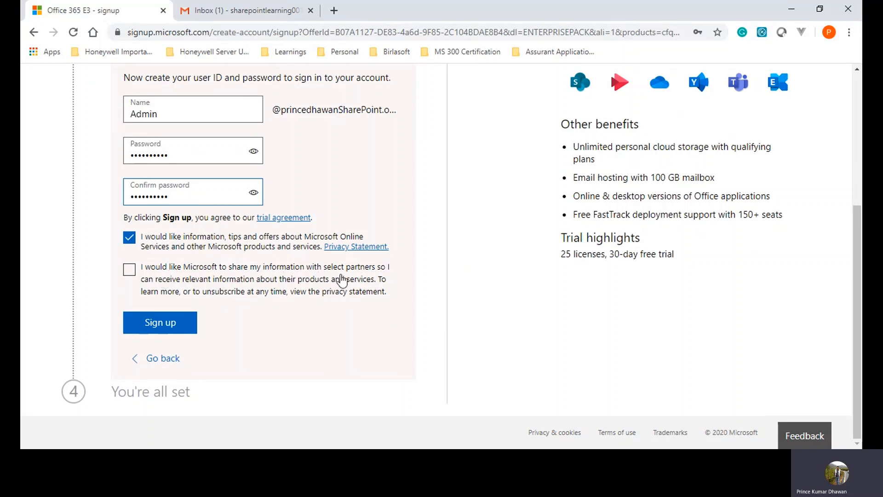
{"action": "left_click", "coordinate": [167, 328]}
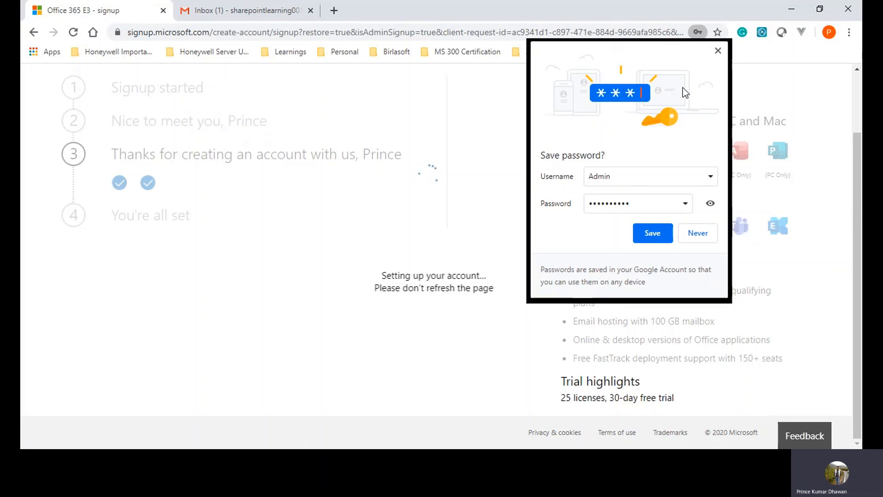
Dismiss Chrome's save-password prompt and review the signup confirmation page
{"action": "left_click", "coordinate": [718, 54]}
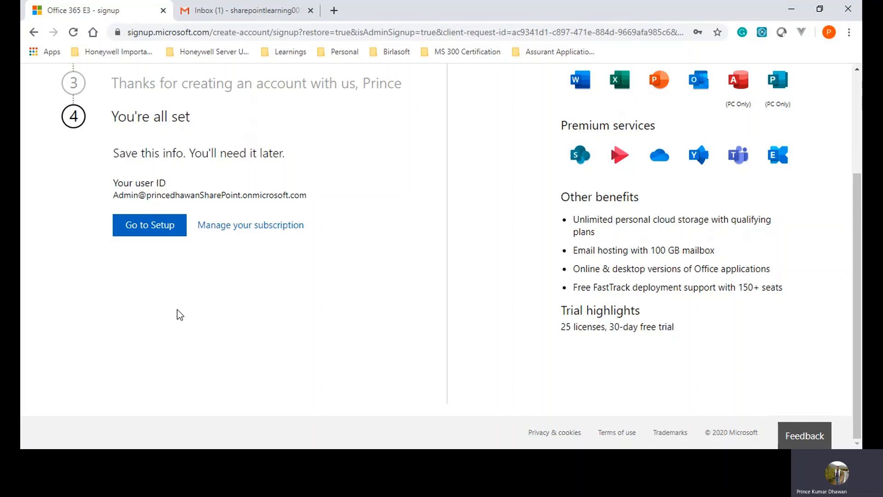
{"action": "scroll", "coordinate": [276, 347], "scroll_direction": "up", "scroll_amount": 3}
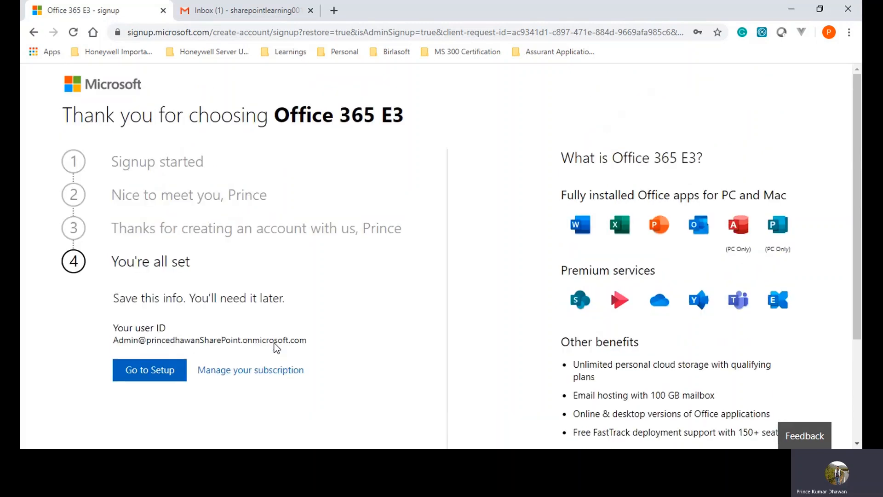
{"action": "scroll", "coordinate": [275, 348], "scroll_direction": "down", "scroll_amount": 3}
{"action": "scroll", "coordinate": [274, 347], "scroll_direction": "up", "scroll_amount": 3}
{"action": "scroll", "coordinate": [267, 211], "scroll_direction": "down", "scroll_amount": 2}
{"action": "scroll", "coordinate": [165, 204], "scroll_direction": "up", "scroll_amount": 2}
Select the new user ID, then continue from the signup page to account setup
{"action": "left_click_drag", "start_coordinate": [84, 116], "coordinate": [416, 115]}
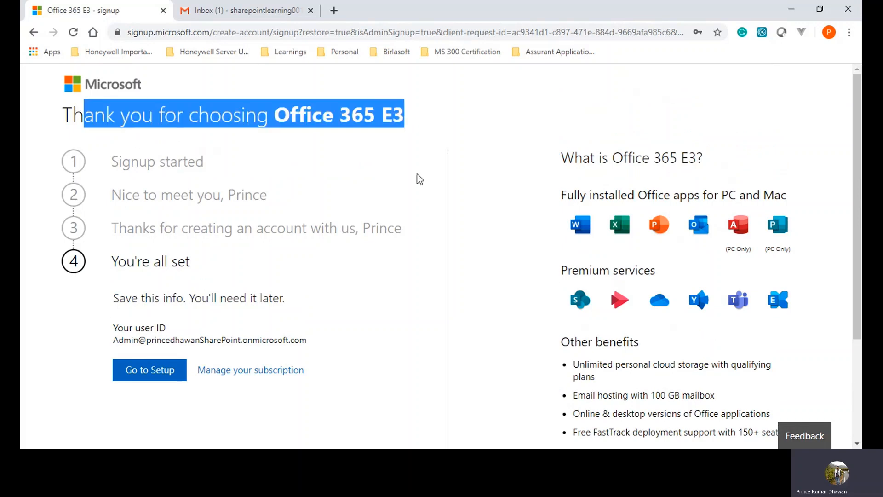
{"action": "scroll", "coordinate": [420, 184], "scroll_direction": "down", "scroll_amount": 2}
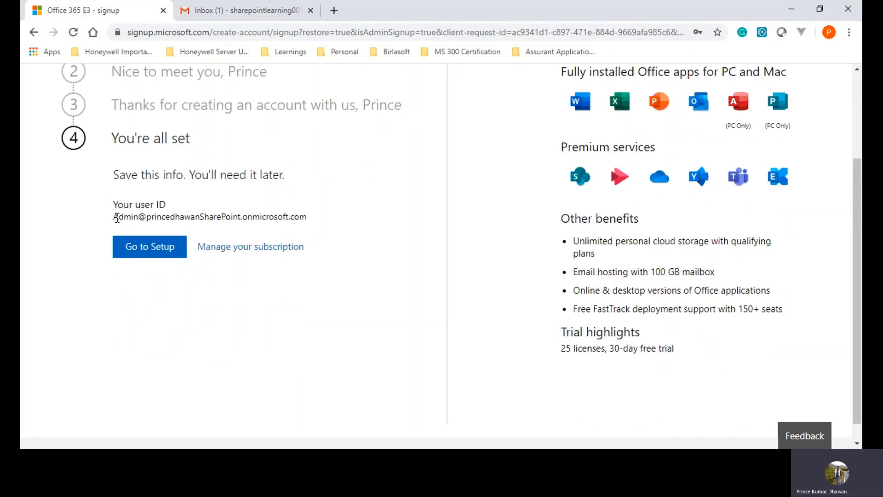
{"action": "left_click_drag", "start_coordinate": [116, 217], "coordinate": [308, 220]}
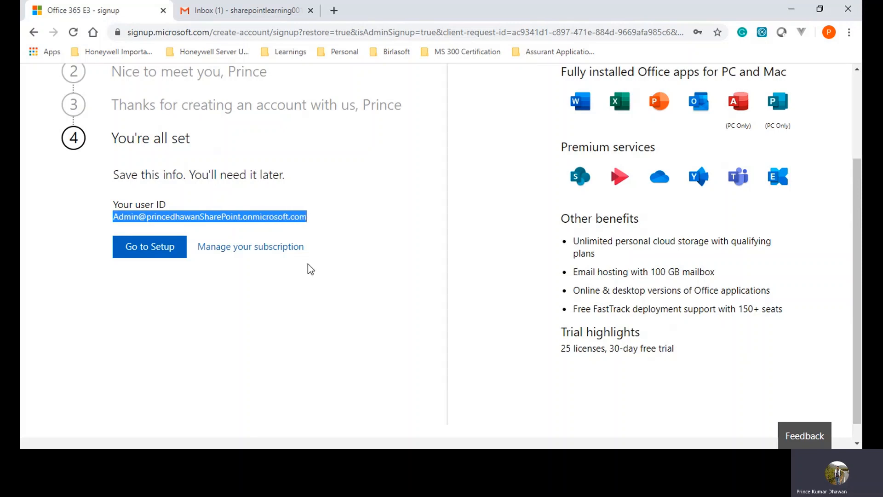
{"action": "key", "text": "alt+Tab"}
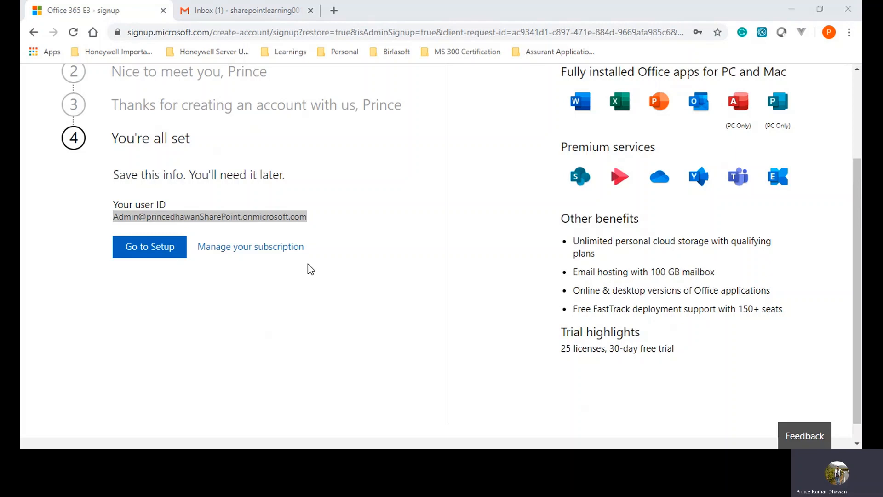
{"action": "key", "text": "alt+Tab"}
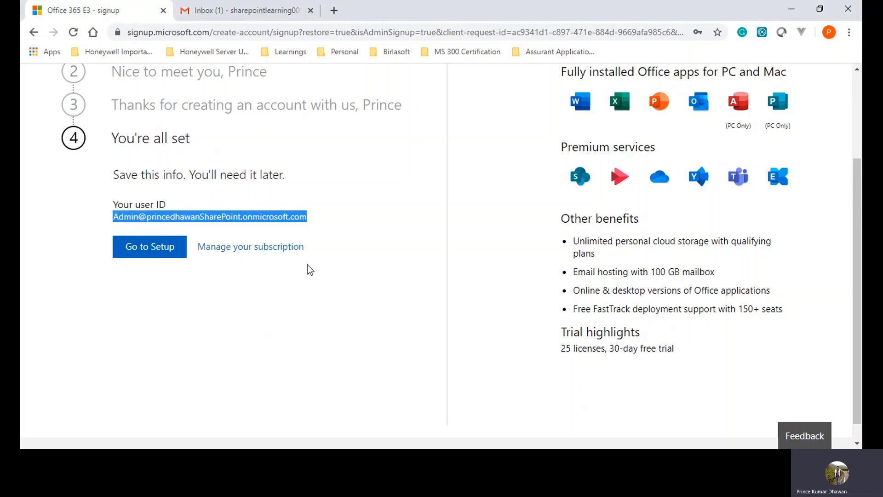
{"action": "left_click", "coordinate": [155, 254]}
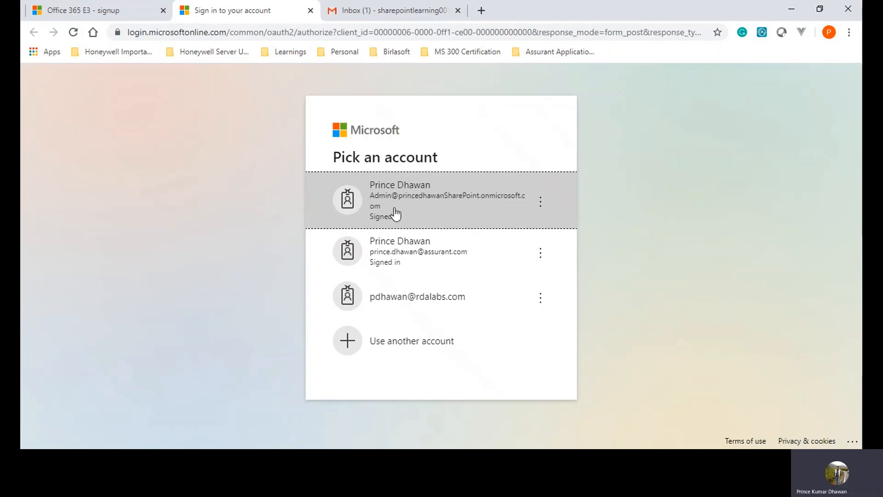
Choose the new Admin onmicrosoft.com account on the Pick an account page
{"action": "left_click", "coordinate": [421, 204]}
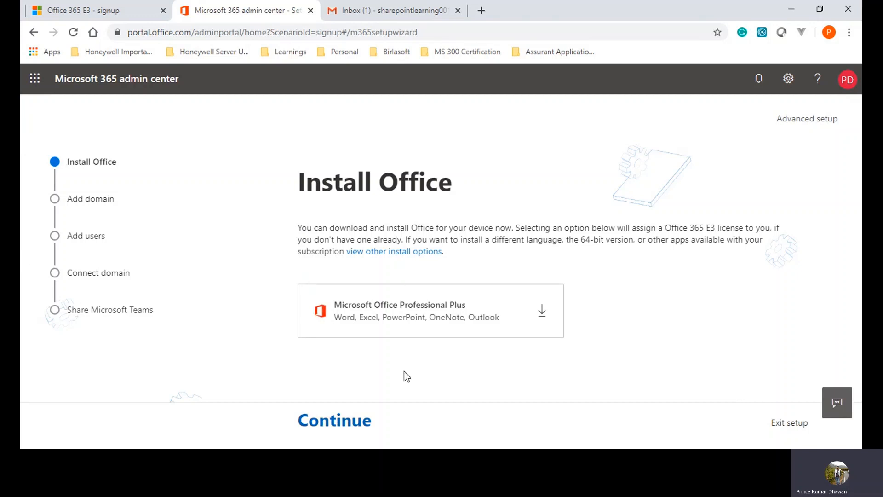
Move past Install Office and confirm 'Use default domain' with the onmicrosoft.com domain
{"action": "left_click", "coordinate": [331, 422]}
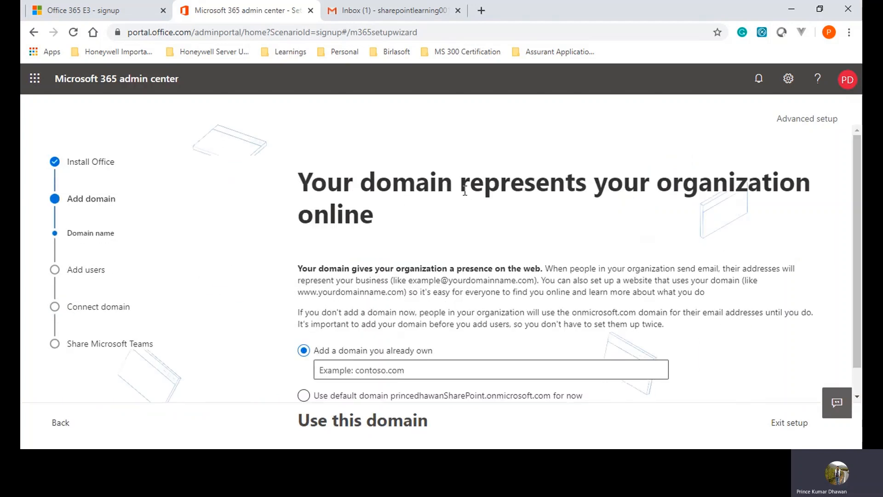
{"action": "scroll", "coordinate": [460, 316], "scroll_direction": "down", "scroll_amount": 1}
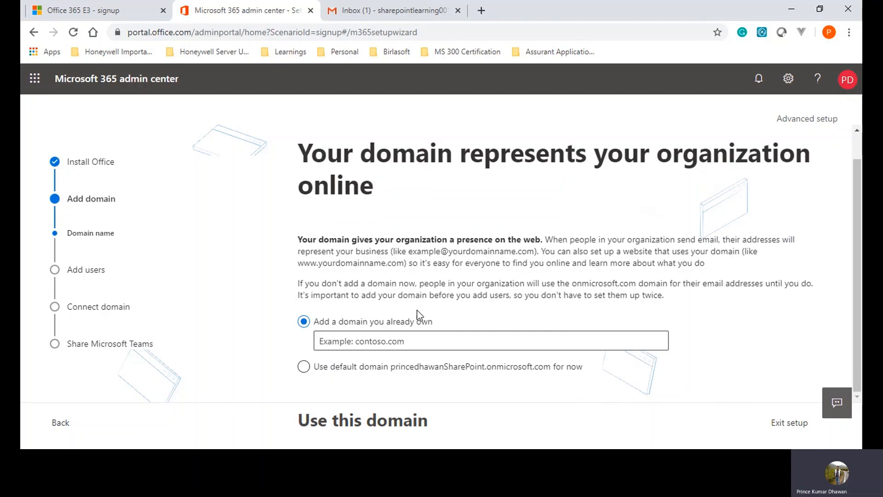
{"action": "left_click", "coordinate": [341, 367]}
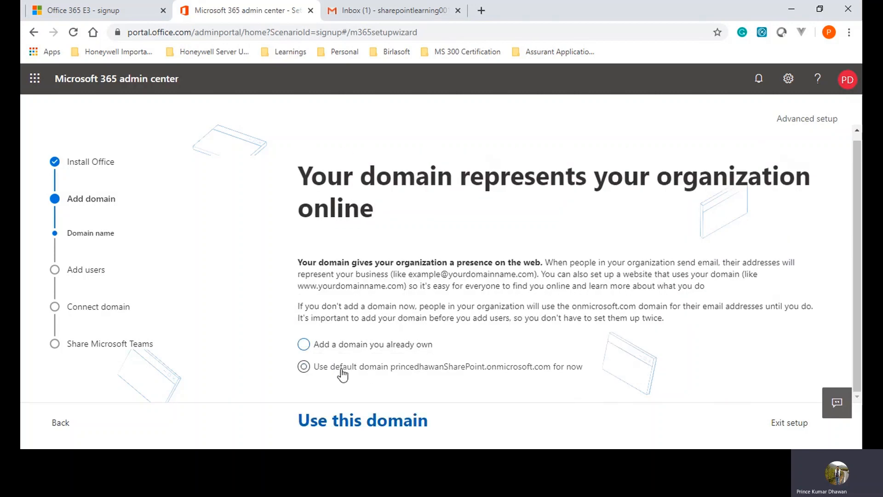
{"action": "left_click", "coordinate": [335, 344]}
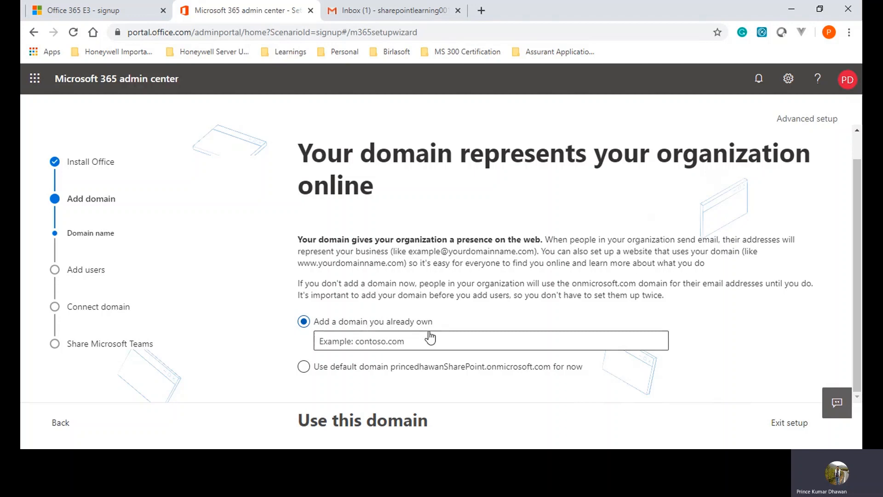
{"action": "left_click", "coordinate": [305, 367]}
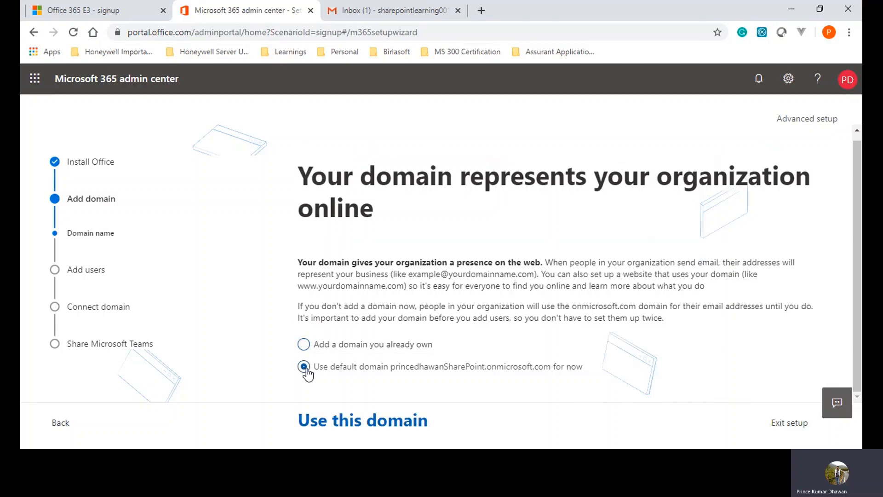
{"action": "left_click", "coordinate": [360, 427]}
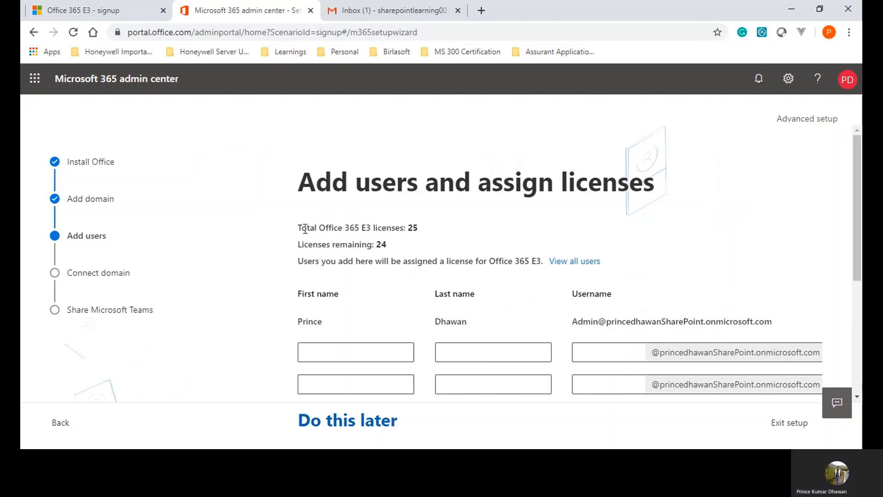
Highlight the 25 total and 24 remaining E3 licences, then open View all users
{"action": "left_click_drag", "start_coordinate": [302, 228], "coordinate": [421, 230]}
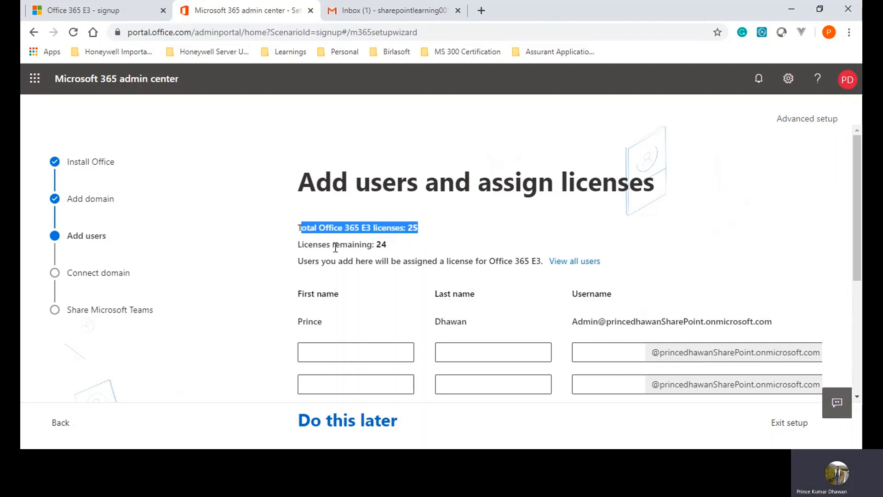
{"action": "left_click_drag", "start_coordinate": [303, 247], "coordinate": [393, 241]}
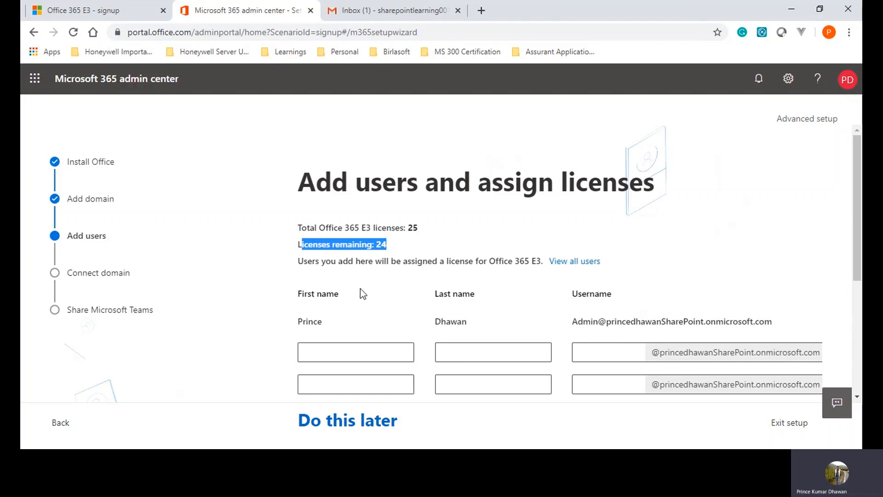
{"action": "left_click_drag", "start_coordinate": [307, 260], "coordinate": [532, 261]}
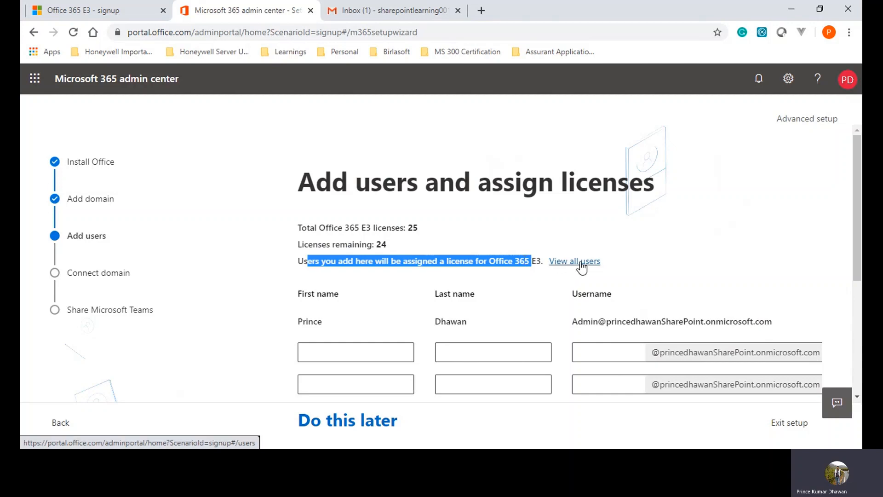
{"action": "left_click", "coordinate": [581, 262]}
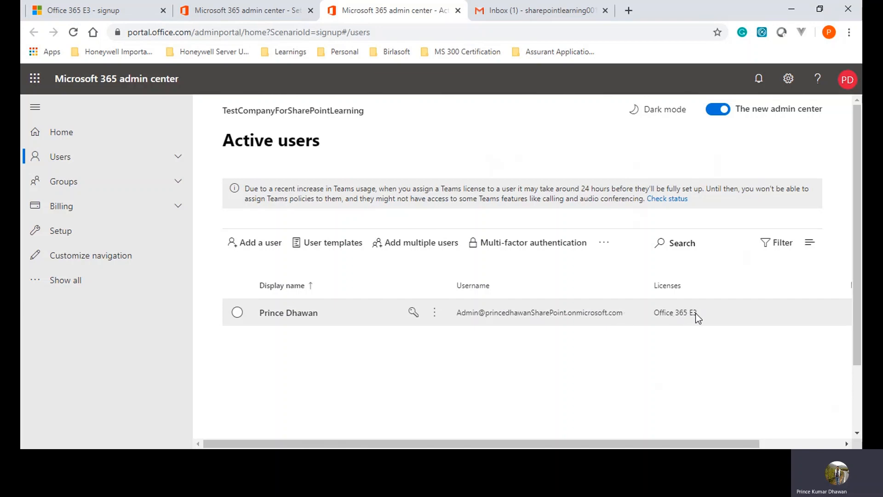
Back in the setup tab, skip adding users and continue past the Activate records step
{"action": "left_click", "coordinate": [247, 11]}
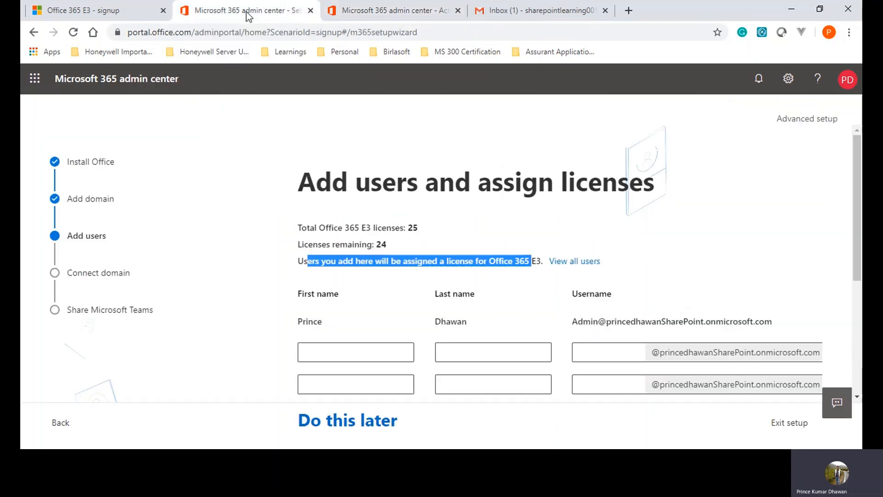
{"action": "scroll", "coordinate": [450, 344], "scroll_direction": "down", "scroll_amount": 4}
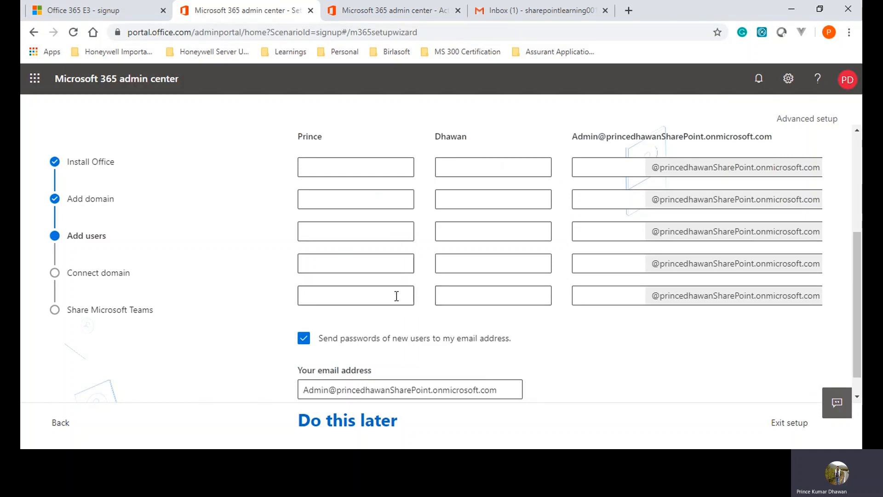
{"action": "scroll", "coordinate": [396, 296], "scroll_direction": "up", "scroll_amount": 1}
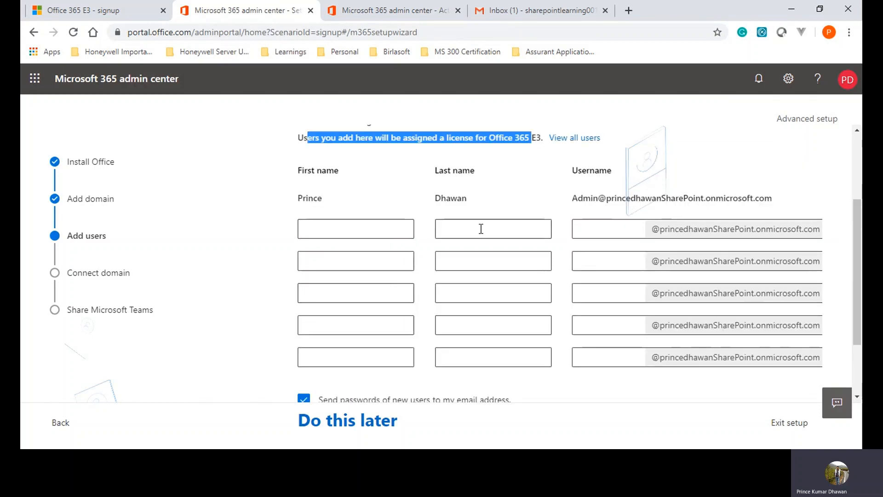
{"action": "scroll", "coordinate": [563, 305], "scroll_direction": "down", "scroll_amount": 2}
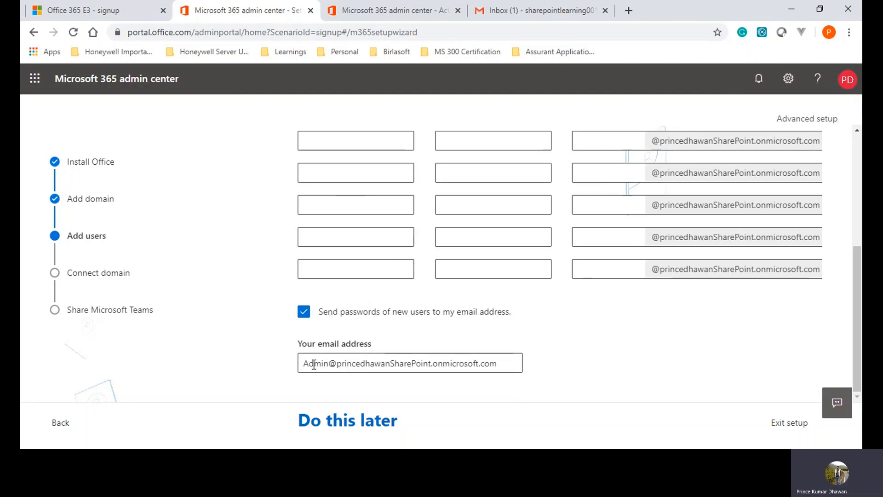
{"action": "left_click_drag", "start_coordinate": [305, 364], "coordinate": [525, 346]}
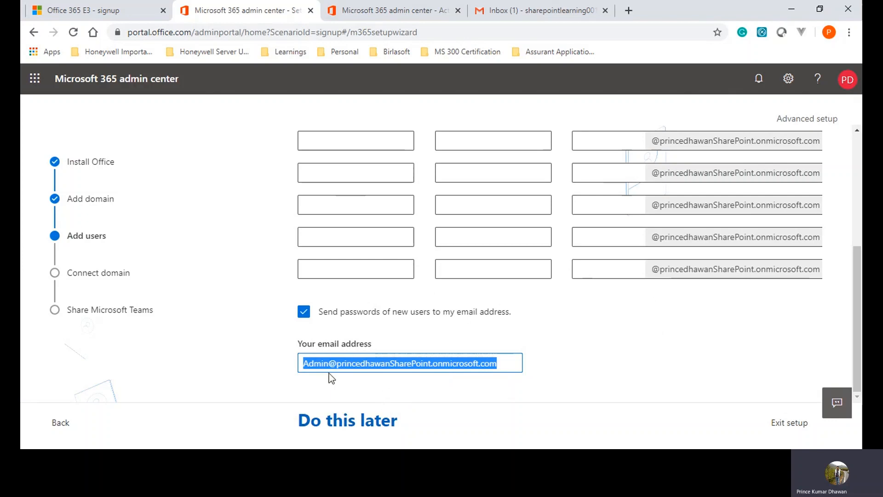
{"action": "scroll", "coordinate": [861, 317], "scroll_direction": "up", "scroll_amount": 4}
{"action": "scroll", "coordinate": [861, 317], "scroll_direction": "down", "scroll_amount": 4}
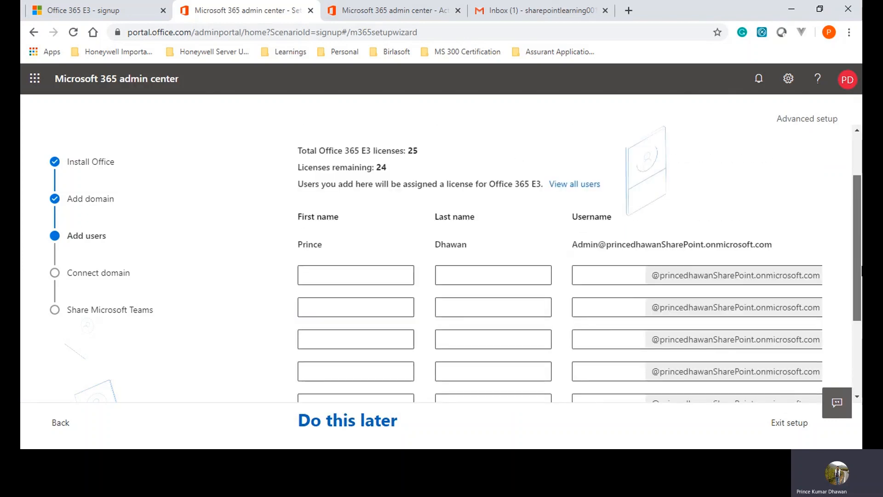
{"action": "left_click", "coordinate": [346, 422]}
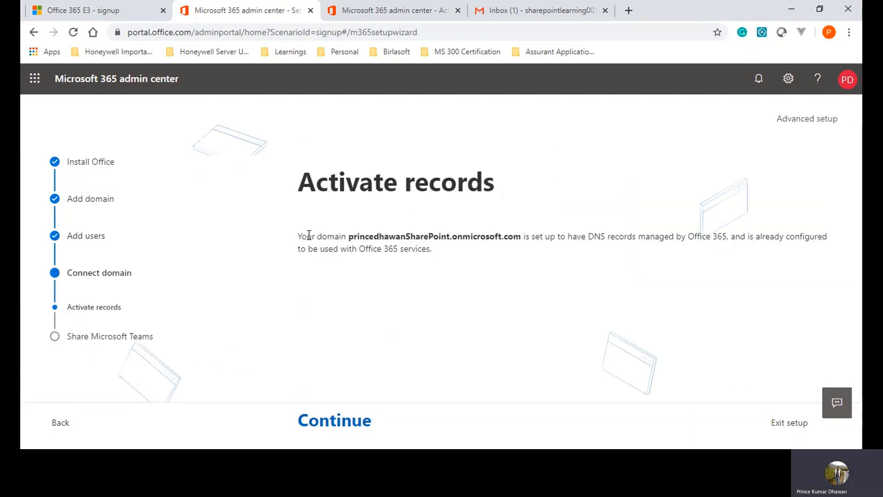
{"action": "left_click_drag", "start_coordinate": [301, 236], "coordinate": [831, 237]}
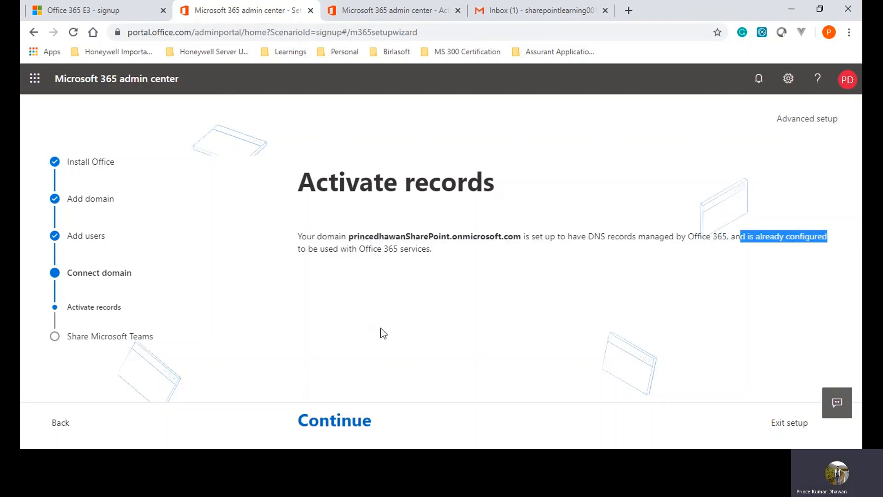
{"action": "left_click", "coordinate": [340, 422]}
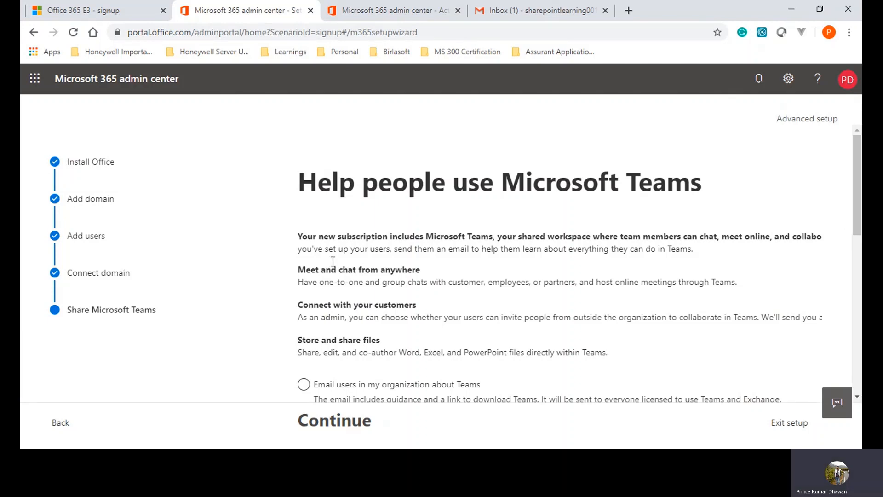
Choose 'Don't send an email about Teams' and submit the Teams step
{"action": "scroll", "coordinate": [338, 350], "scroll_direction": "down", "scroll_amount": 10}
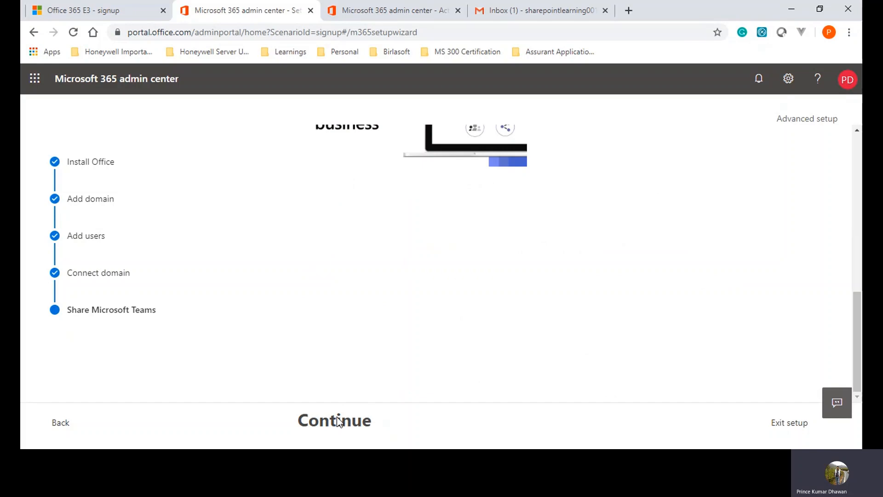
{"action": "scroll", "coordinate": [506, 334], "scroll_direction": "up", "scroll_amount": 10}
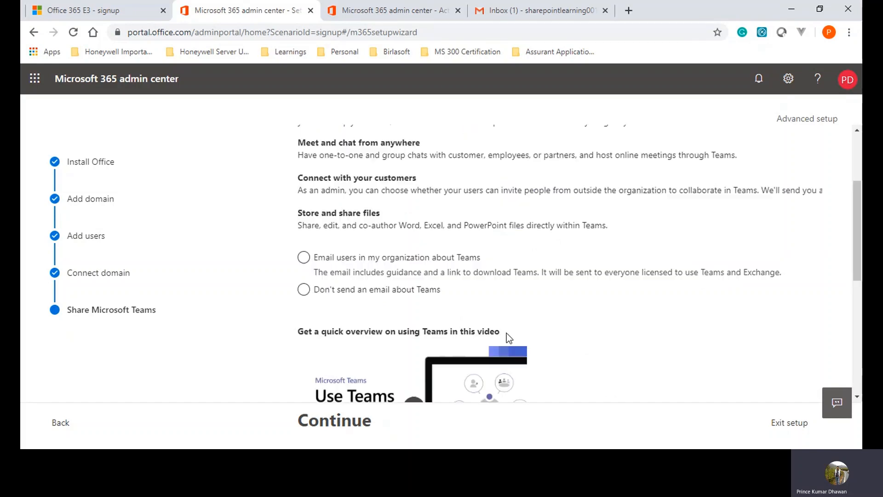
{"action": "scroll", "coordinate": [506, 334], "scroll_direction": "down", "scroll_amount": 5}
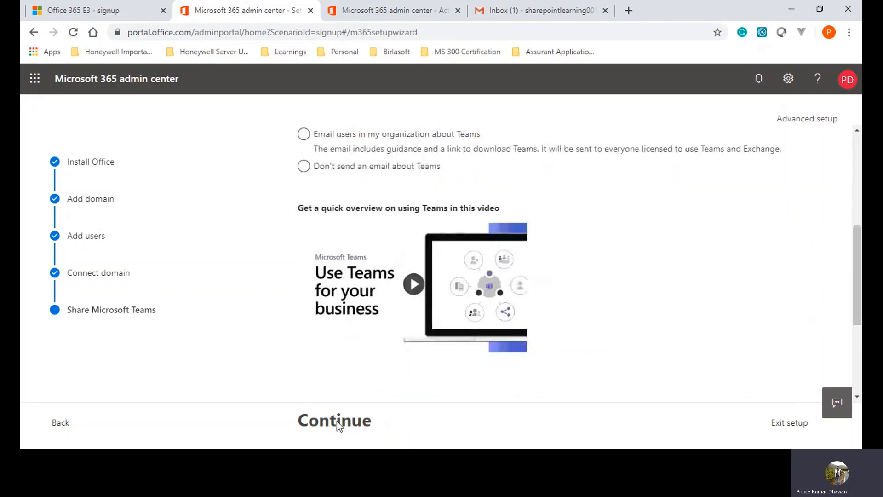
{"action": "scroll", "coordinate": [349, 317], "scroll_direction": "up", "scroll_amount": 3}
{"action": "left_click", "coordinate": [319, 259]}
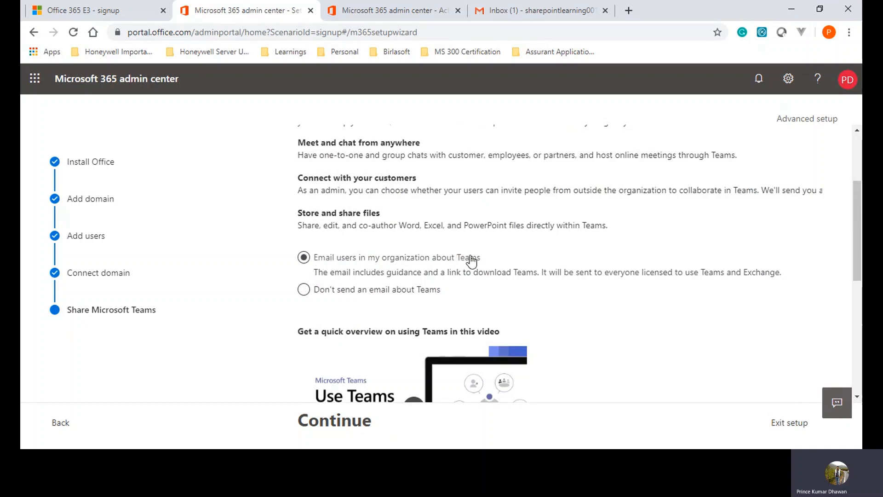
{"action": "left_click", "coordinate": [303, 289]}
{"action": "scroll", "coordinate": [413, 331], "scroll_direction": "down", "scroll_amount": 5}
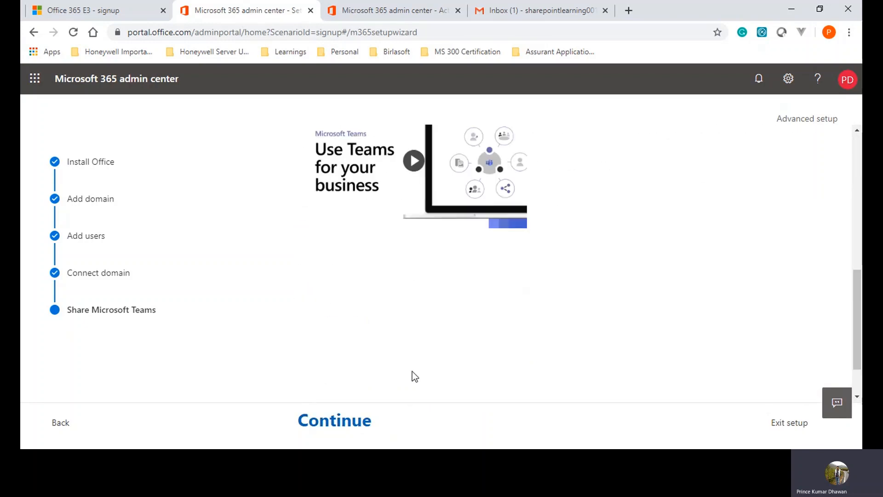
{"action": "left_click", "coordinate": [334, 422]}
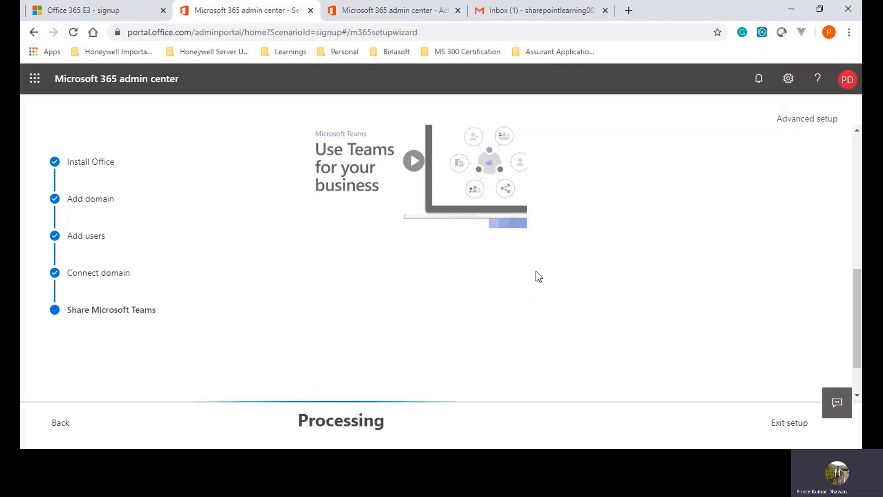
Rate setup five stars, submit the feedback, and go to the admin center home
{"action": "scroll", "coordinate": [570, 208], "scroll_direction": "down", "scroll_amount": 3}
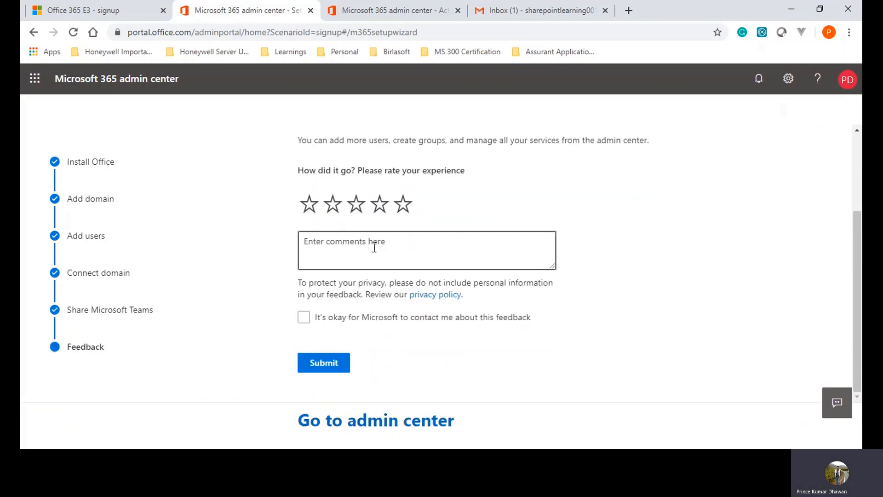
{"action": "left_click", "coordinate": [403, 205]}
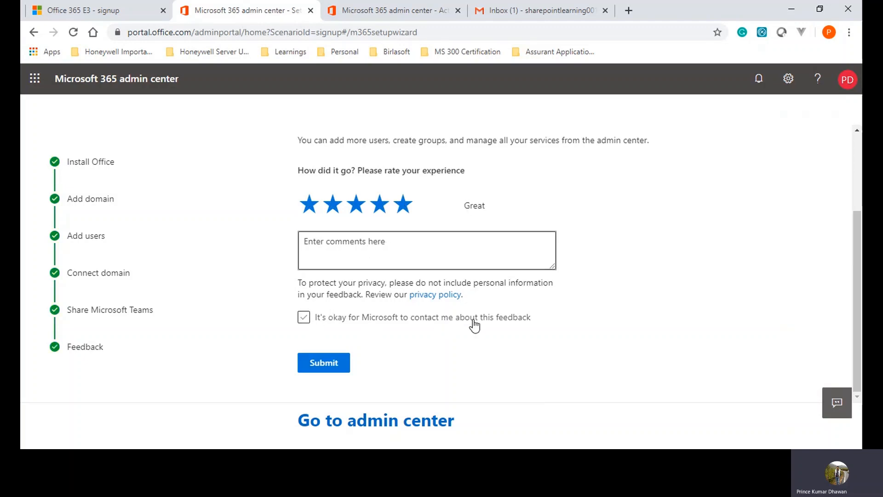
{"action": "left_click", "coordinate": [318, 363]}
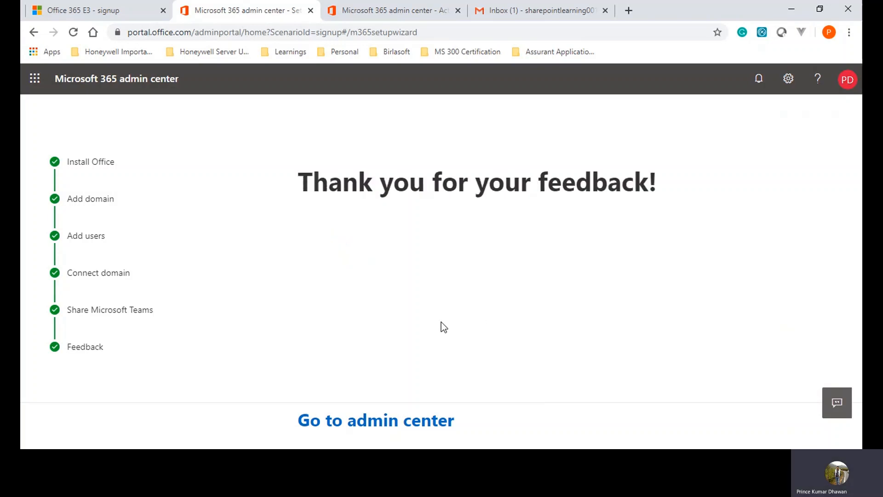
{"action": "left_click", "coordinate": [375, 422]}
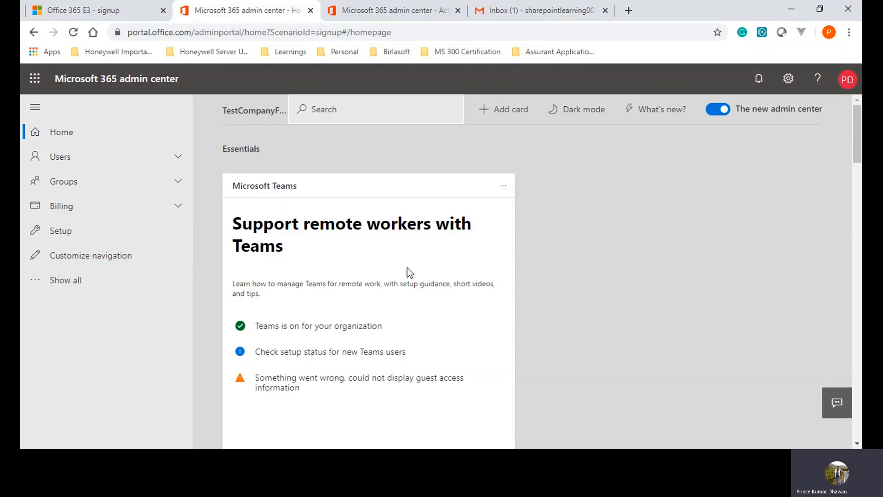
Show all navigation sections and launch SharePoint from Admin centers in a new tab
{"action": "scroll", "coordinate": [407, 269], "scroll_direction": "down", "scroll_amount": 10}
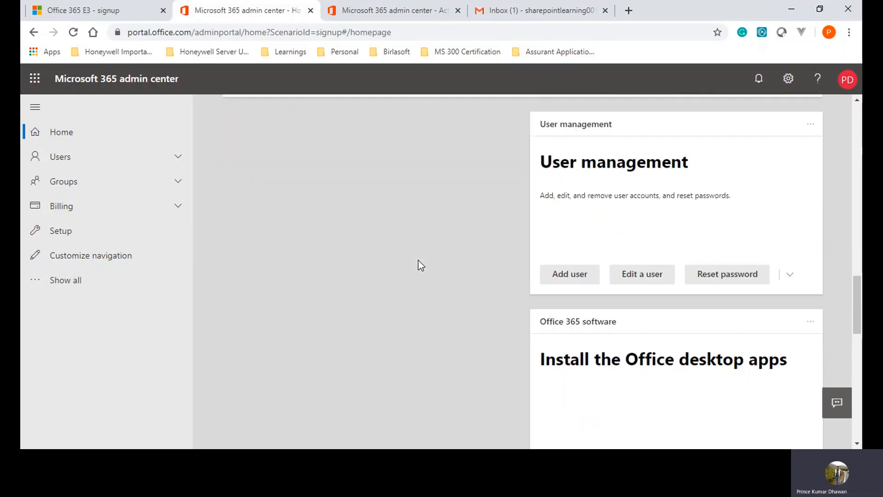
{"action": "scroll", "coordinate": [418, 254], "scroll_direction": "up", "scroll_amount": 10}
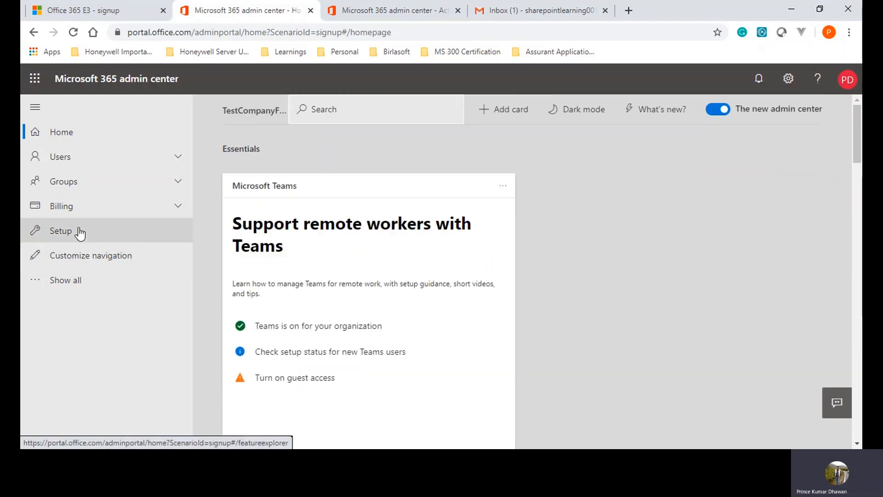
{"action": "left_click", "coordinate": [72, 236]}
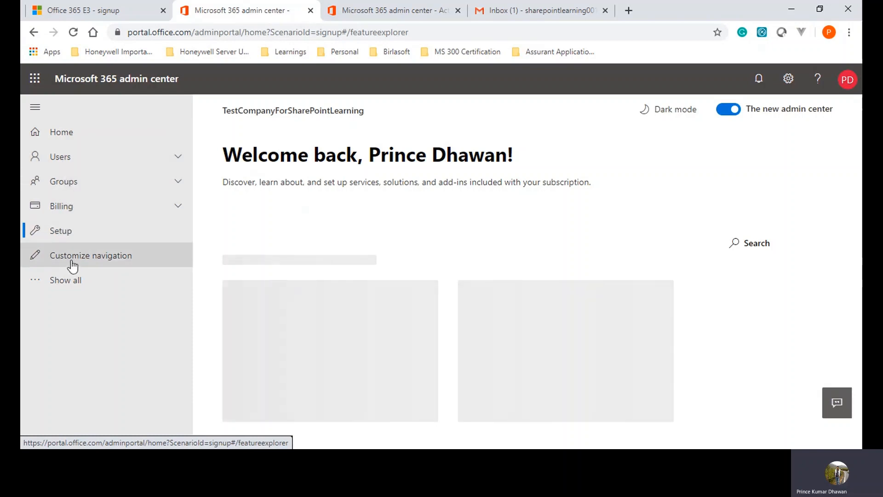
{"action": "left_click", "coordinate": [70, 282]}
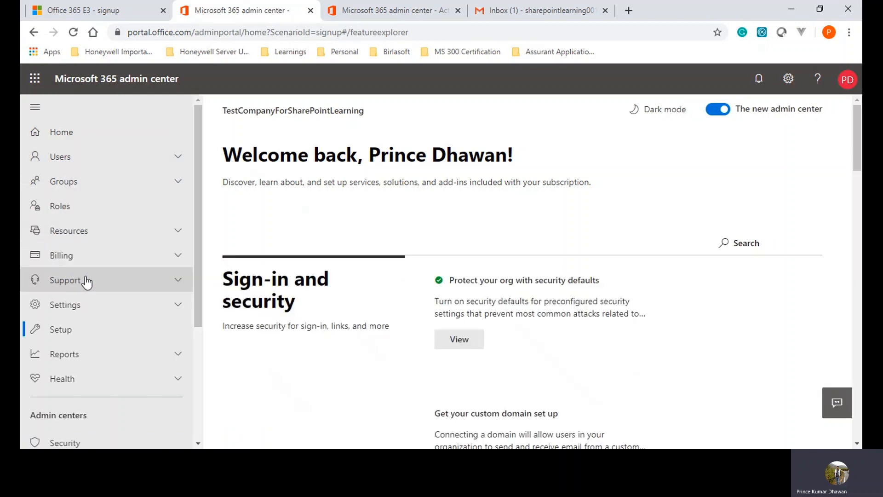
{"action": "scroll", "coordinate": [92, 276], "scroll_direction": "down", "scroll_amount": 3}
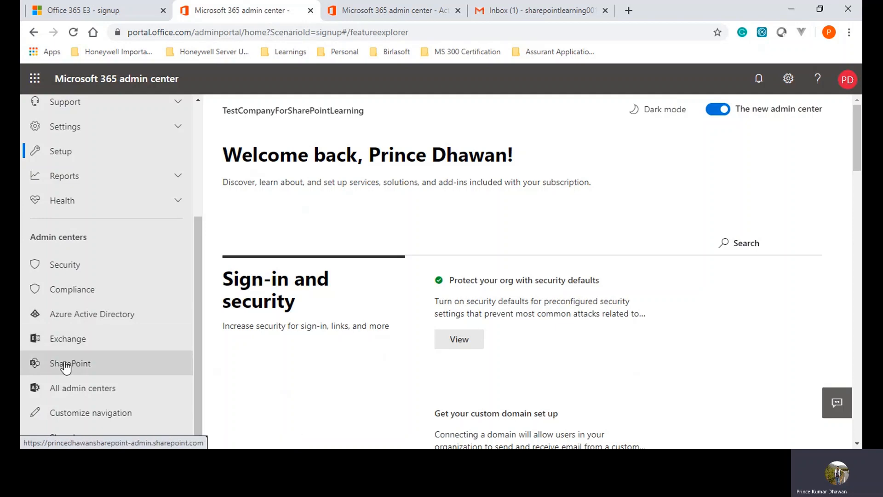
{"action": "scroll", "coordinate": [67, 366], "scroll_direction": "up", "scroll_amount": 4}
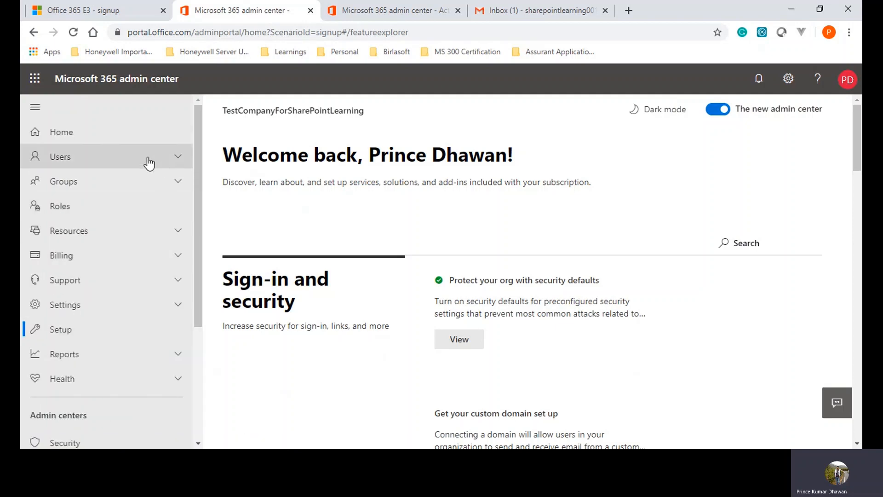
{"action": "scroll", "coordinate": [106, 179], "scroll_direction": "down", "scroll_amount": 4}
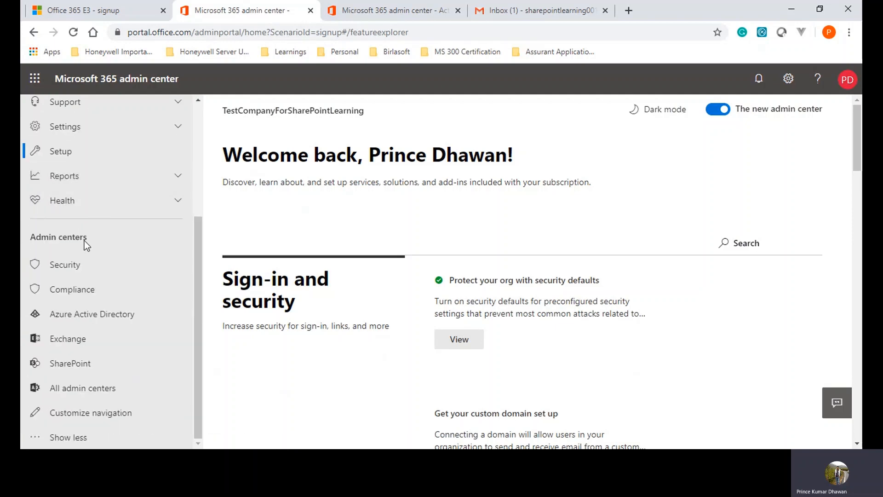
{"action": "left_click", "coordinate": [70, 366]}
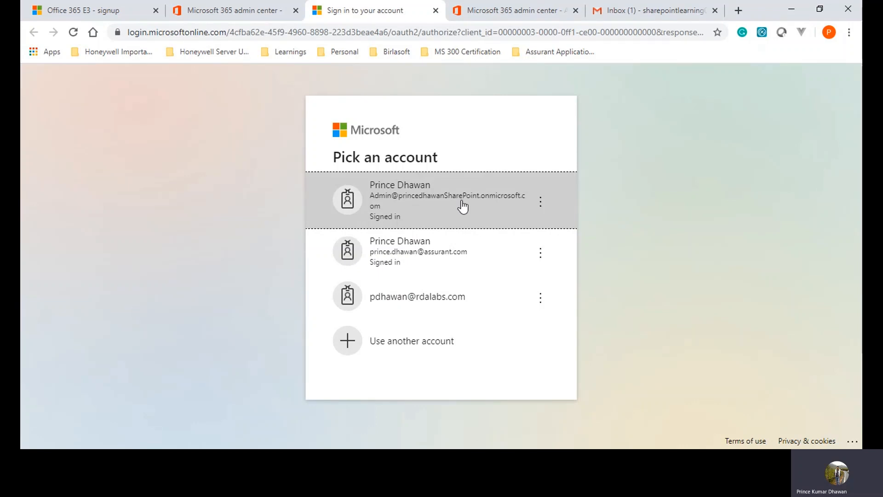
Sign in as the tenant admin, check the account details panel, then expand Sites
{"action": "left_click", "coordinate": [462, 201]}
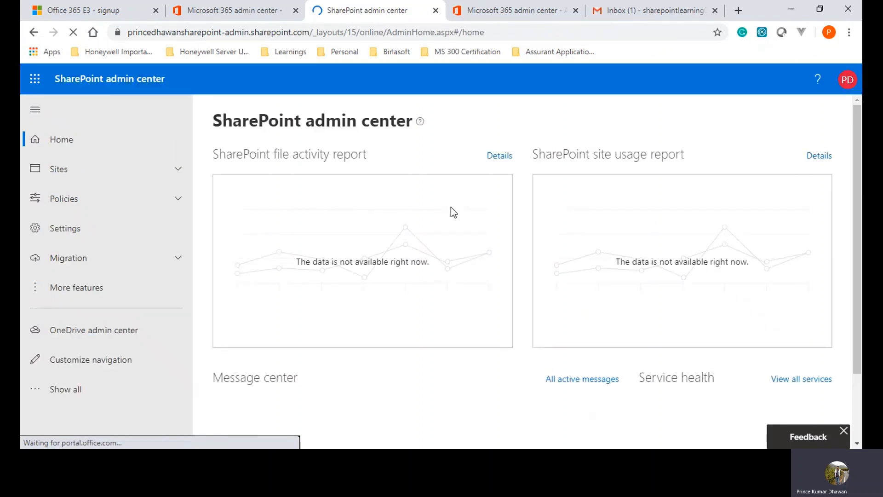
{"action": "left_click", "coordinate": [848, 87]}
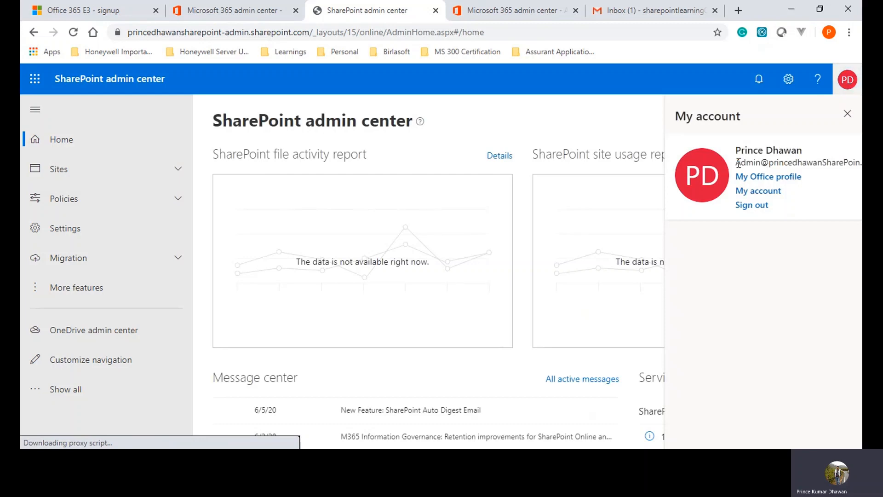
{"action": "left_click_drag", "start_coordinate": [738, 163], "coordinate": [860, 162]}
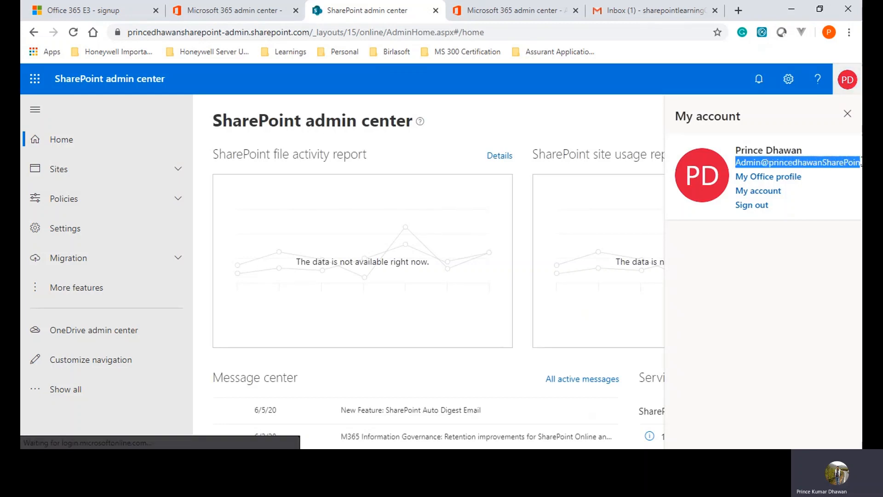
{"action": "left_click", "coordinate": [848, 114]}
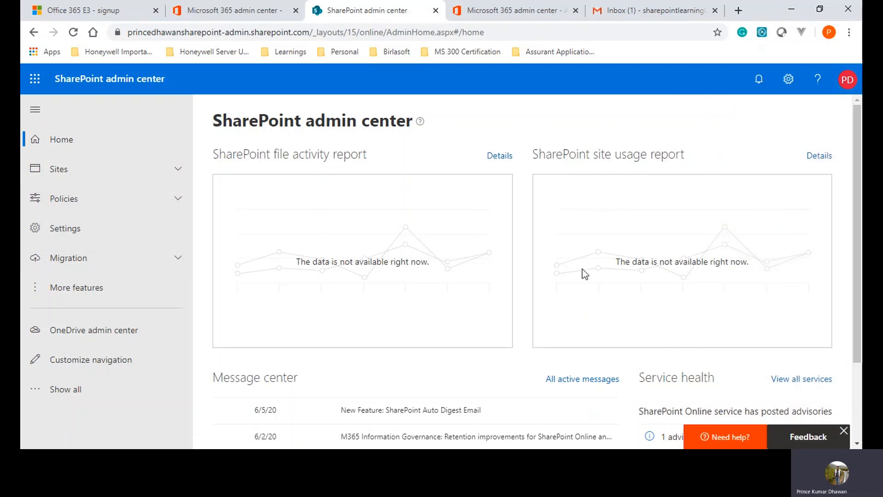
{"action": "left_click", "coordinate": [69, 170]}
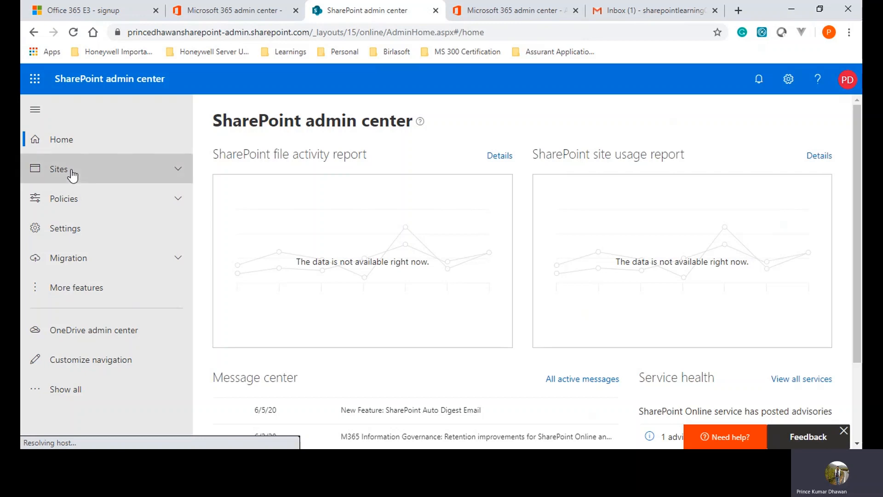
List Active sites, widen the URL column, and open the Communication site's URL
{"action": "left_click", "coordinate": [71, 195]}
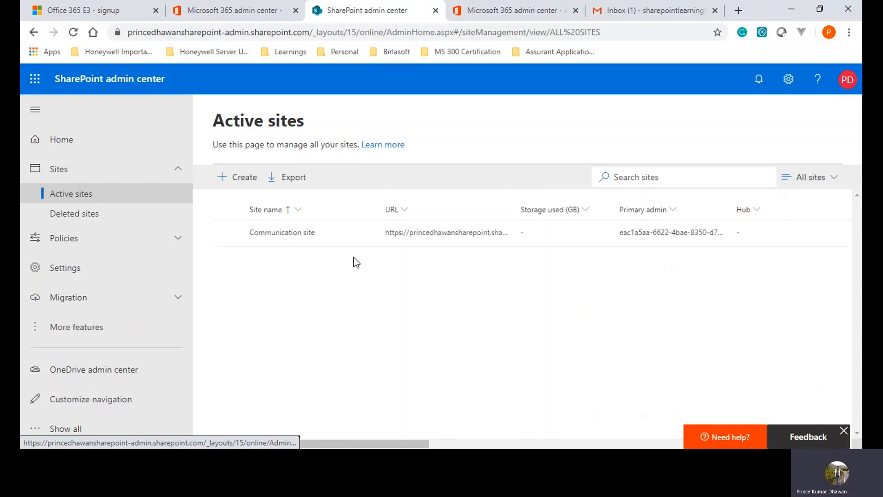
{"action": "left_click", "coordinate": [823, 216]}
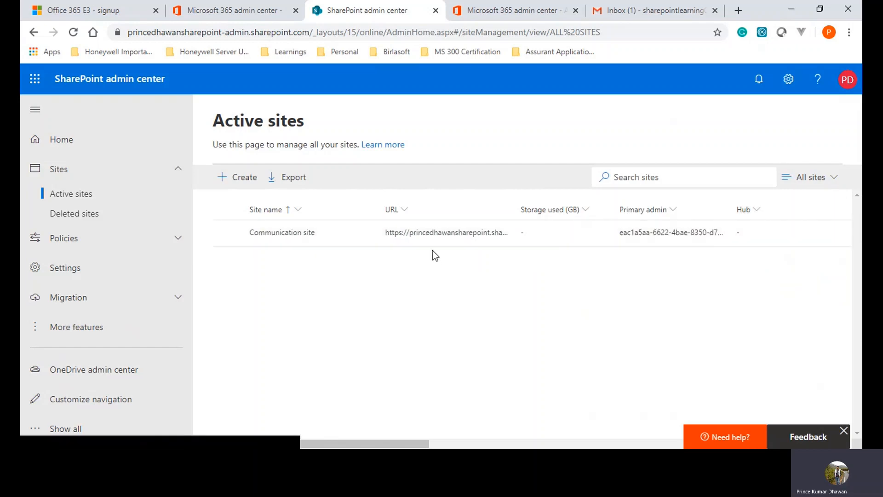
{"action": "left_click_drag", "start_coordinate": [513, 209], "coordinate": [632, 209]}
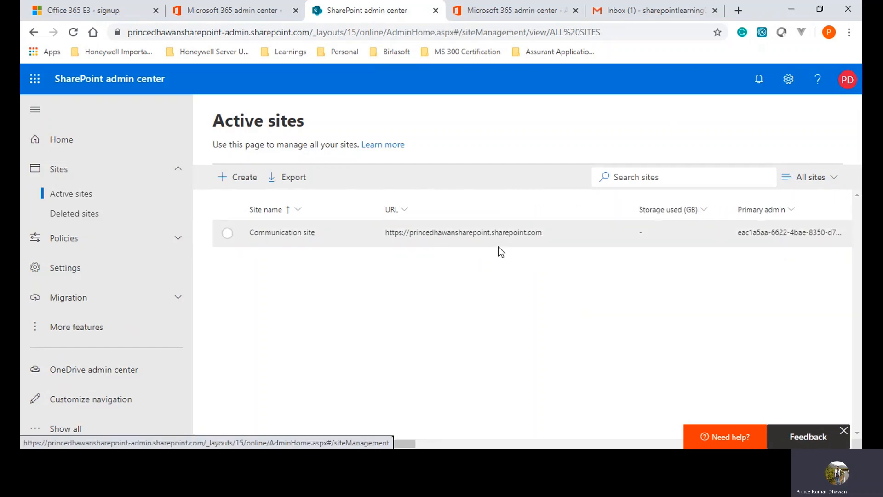
{"action": "left_click_drag", "start_coordinate": [553, 234], "coordinate": [391, 249]}
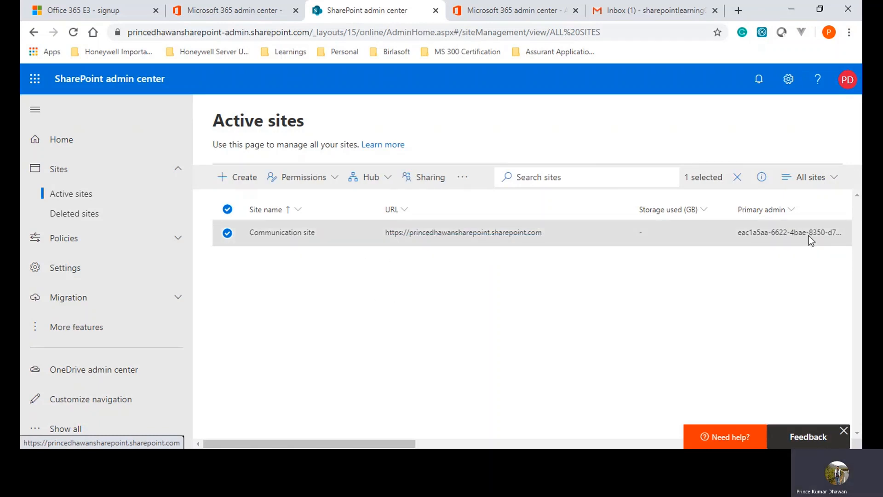
{"action": "left_click", "coordinate": [486, 234]}
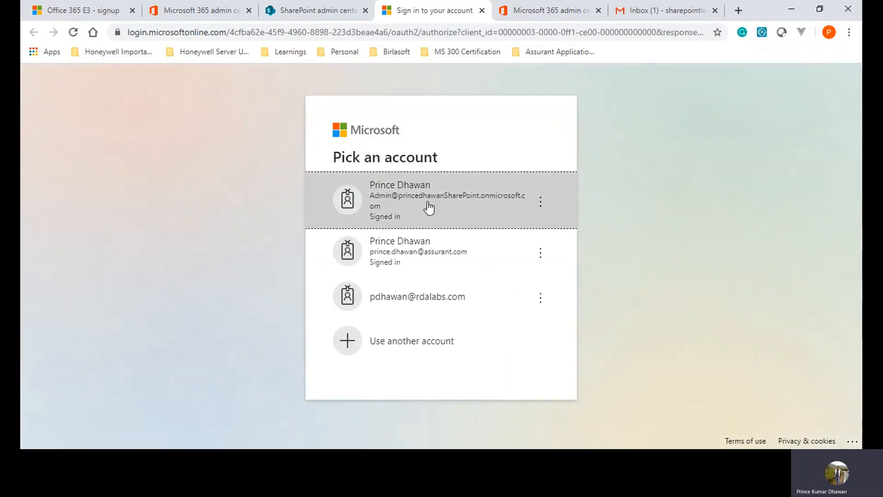
Sign in with the tenant admin account, then select the Communication site's full web address to copy
{"action": "left_click", "coordinate": [434, 191]}
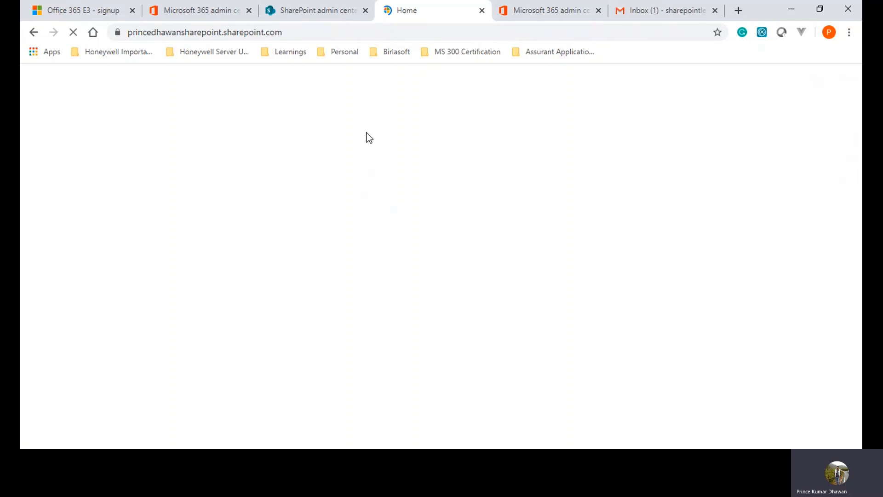
{"action": "left_click", "coordinate": [293, 32]}
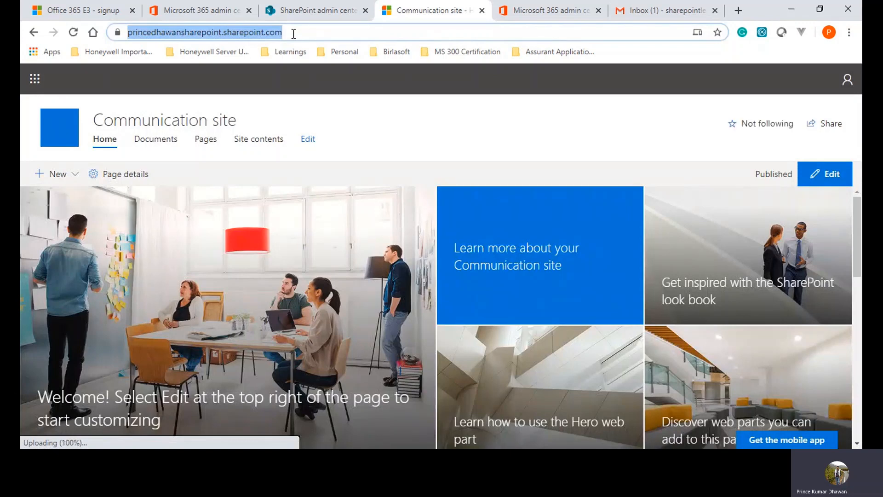
{"action": "left_click", "coordinate": [299, 32]}
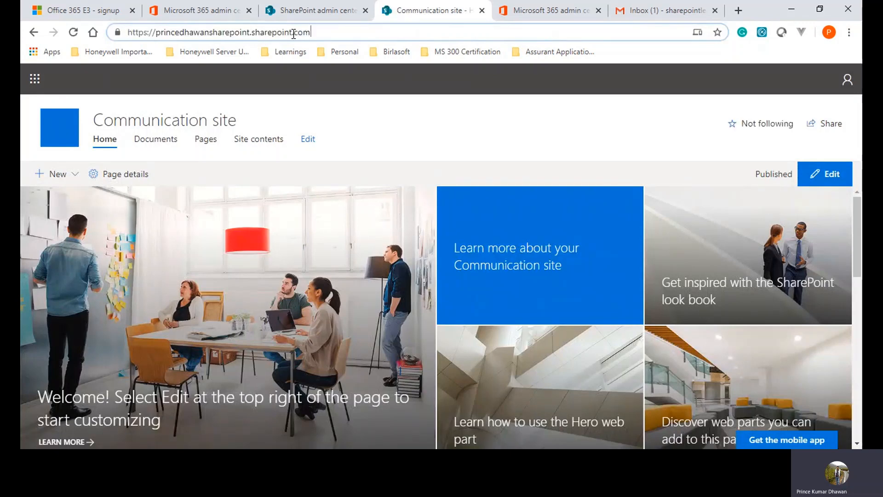
{"action": "left_click", "coordinate": [332, 36]}
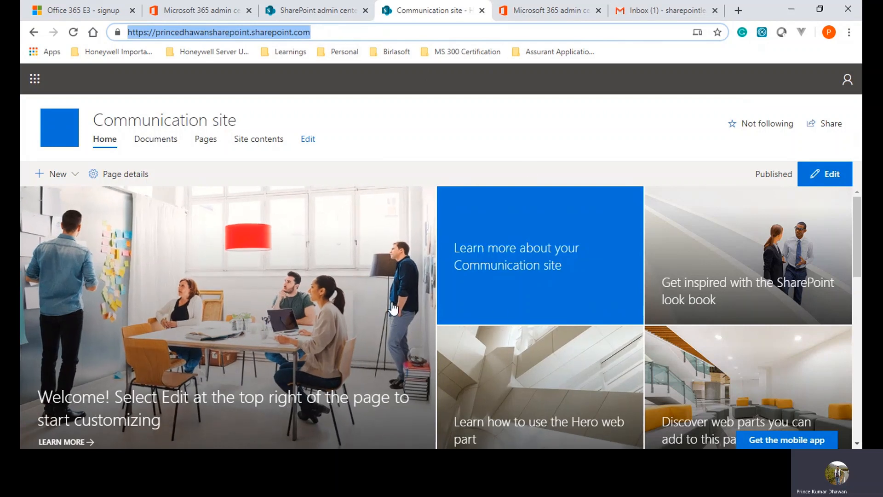
{"action": "left_click", "coordinate": [340, 34]}
{"action": "left_click_drag", "start_coordinate": [335, 34], "coordinate": [110, 42]}
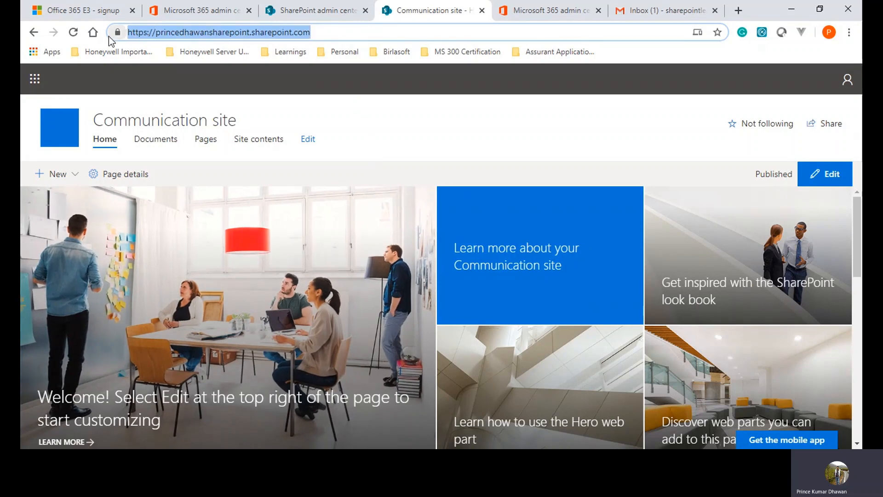
{"action": "left_click", "coordinate": [481, 133]}
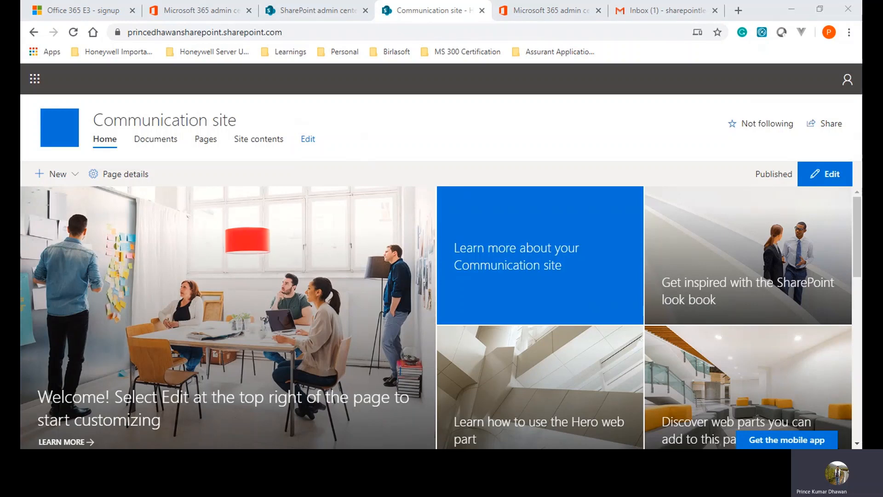
{"action": "left_click", "coordinate": [546, 150]}
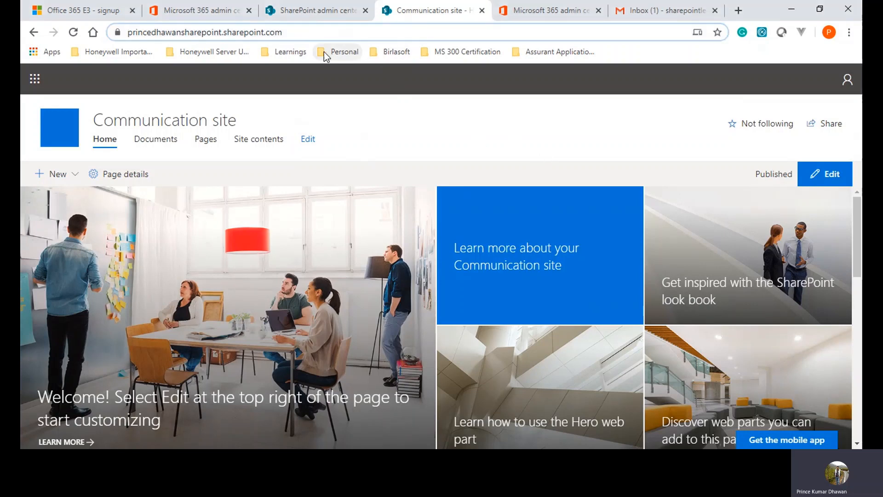
{"action": "left_click_drag", "start_coordinate": [310, 32], "coordinate": [69, 33]}
{"action": "key", "text": "ctrl+c"}
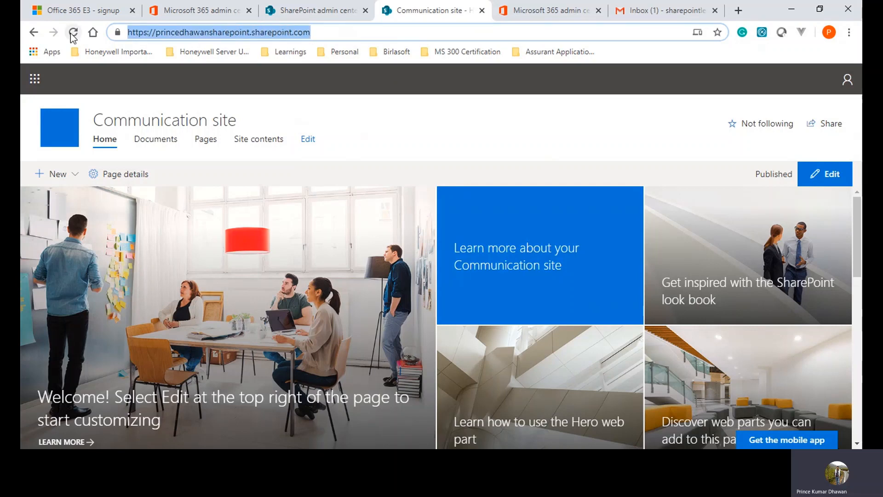
Load the copied Communication site address in a new tab and check the page
{"action": "left_click", "coordinate": [738, 10]}
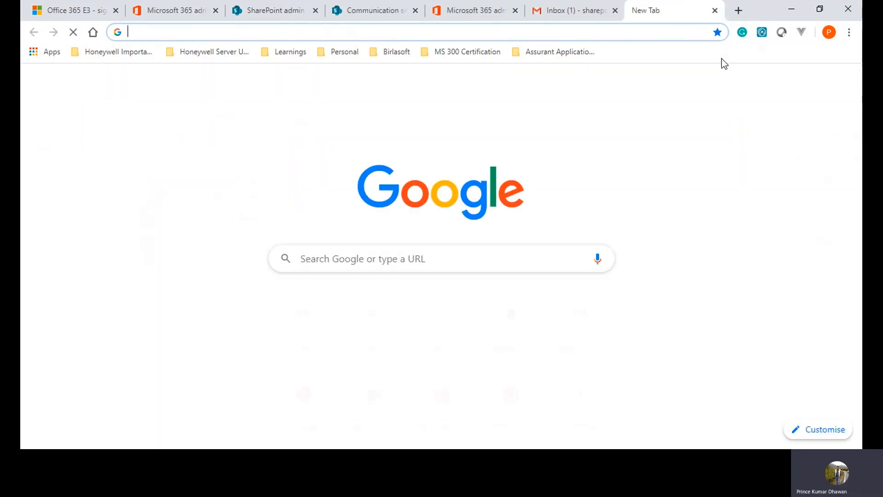
{"action": "key", "text": "ctrl+v"}
{"action": "key", "text": "Return"}
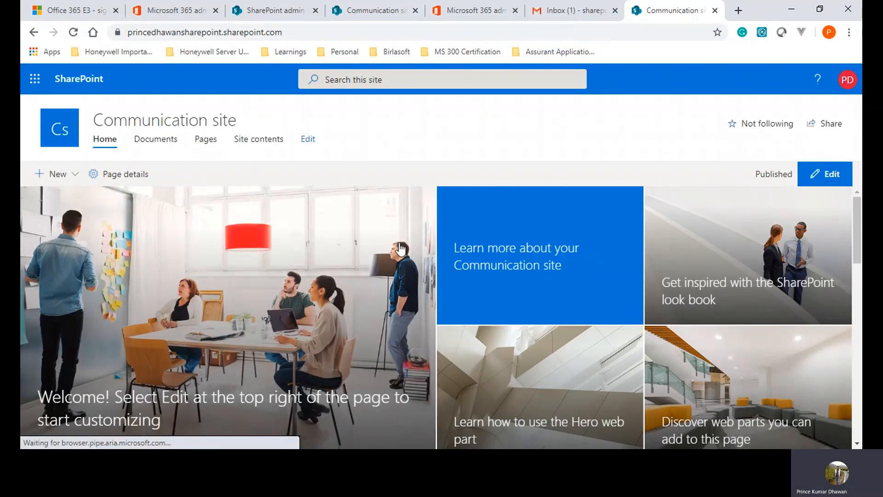
{"action": "scroll", "coordinate": [399, 247], "scroll_direction": "down", "scroll_amount": 8}
{"action": "scroll", "coordinate": [399, 247], "scroll_direction": "up", "scroll_amount": 8}
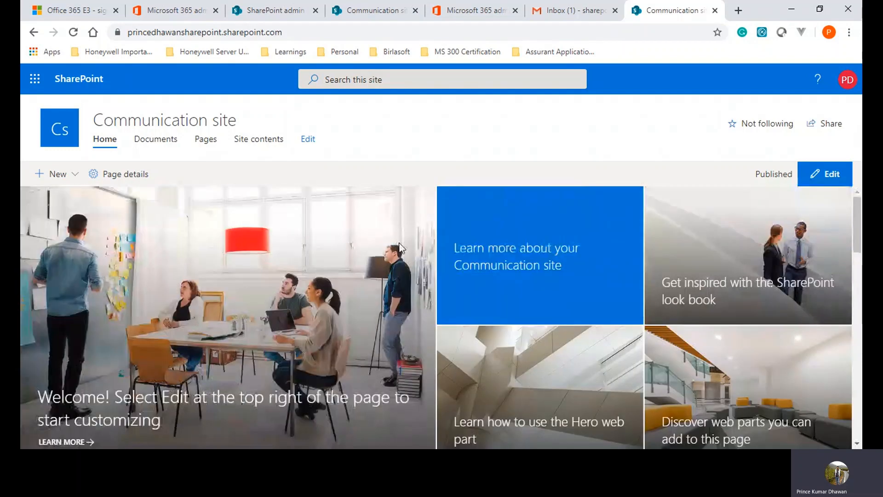